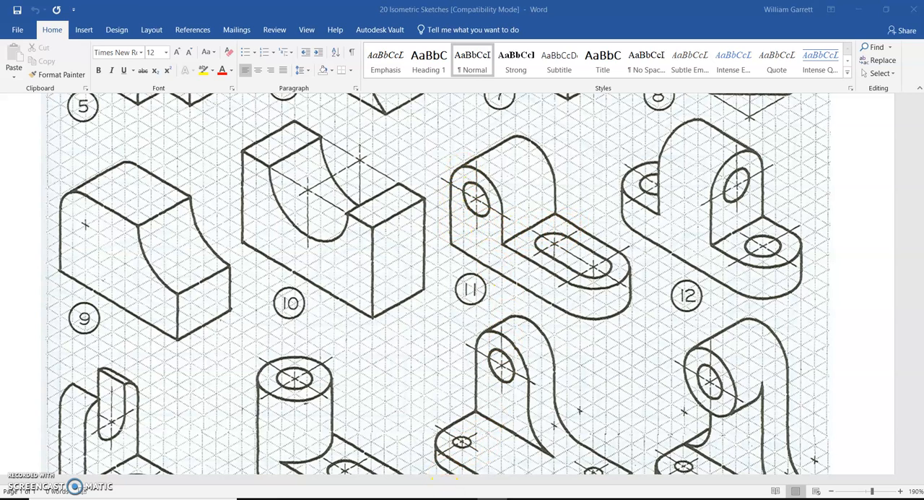
# - Switch to Inventor and create a new part from the Standard.ipt template
pyautogui.click(462, 499)
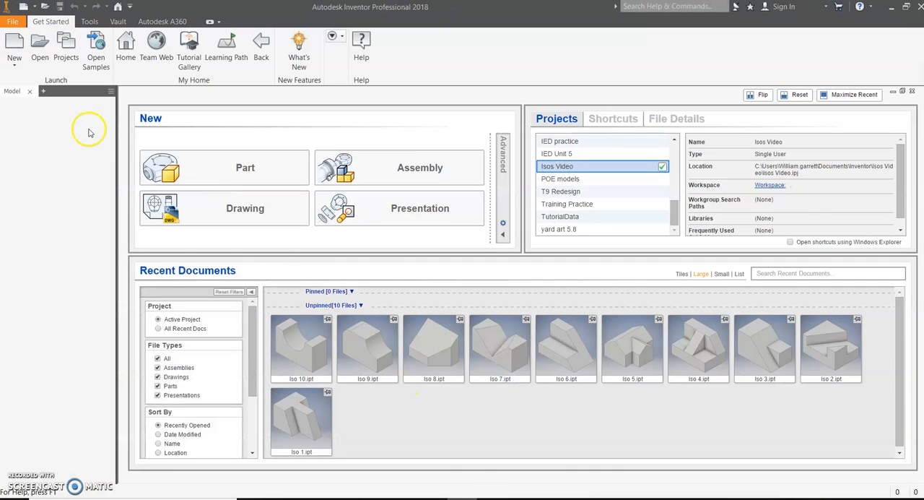
pyautogui.click(13, 43)
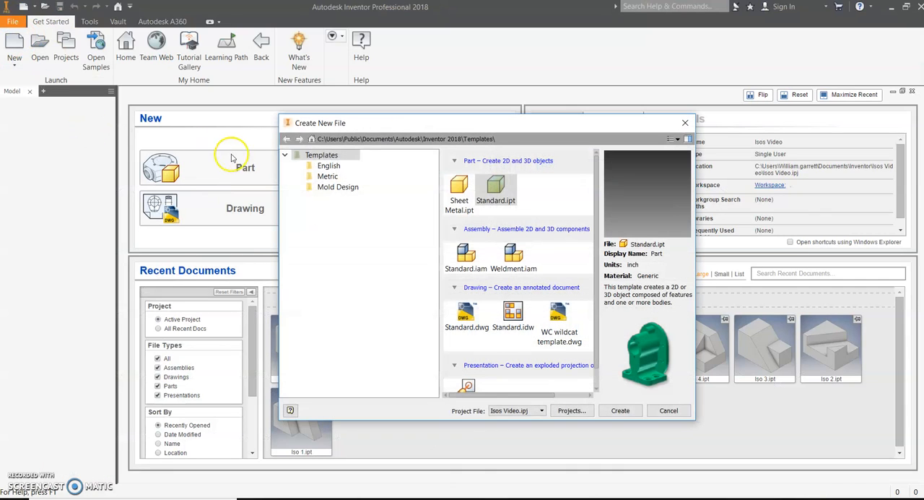
pyautogui.click(622, 411)
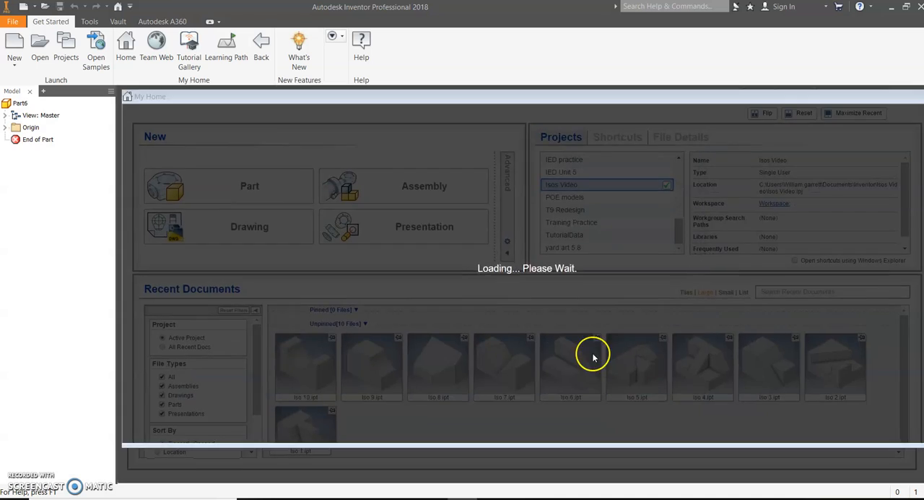
# - Start a sketch on the front plane, draw an 11 by 6 in rectangle from the origin and finish the sketch
pyautogui.click(23, 43)
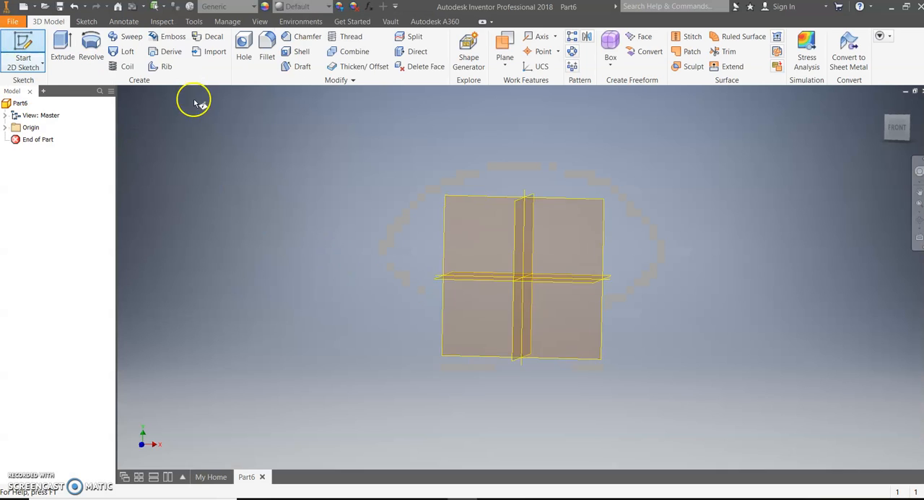
pyautogui.click(470, 154)
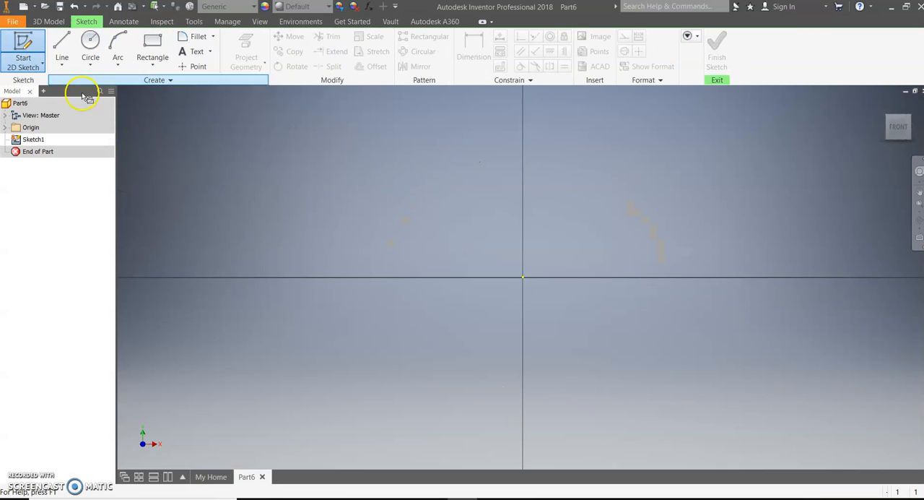
pyautogui.click(153, 40)
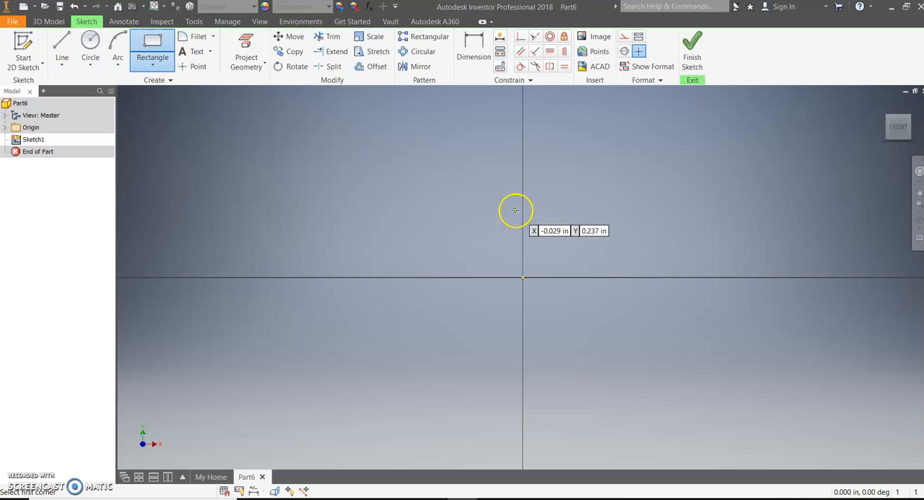
pyautogui.click(522, 276)
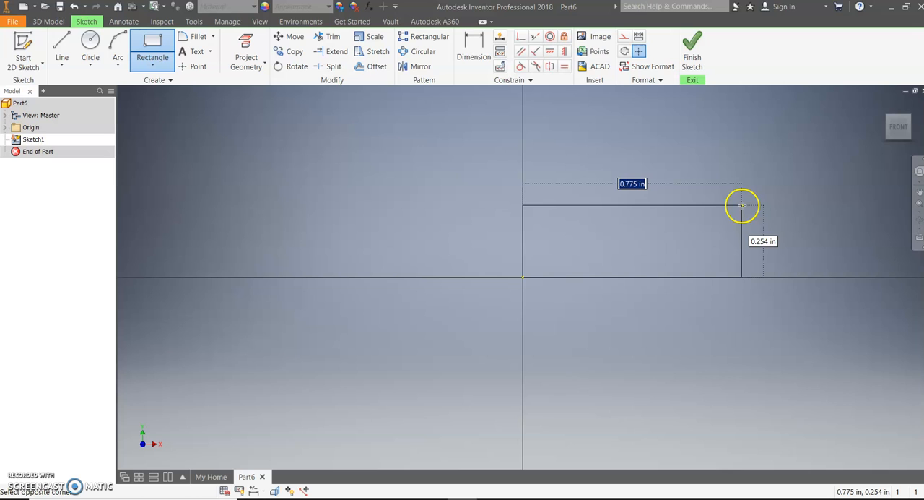
pyautogui.write('11')
pyautogui.press('Tab')
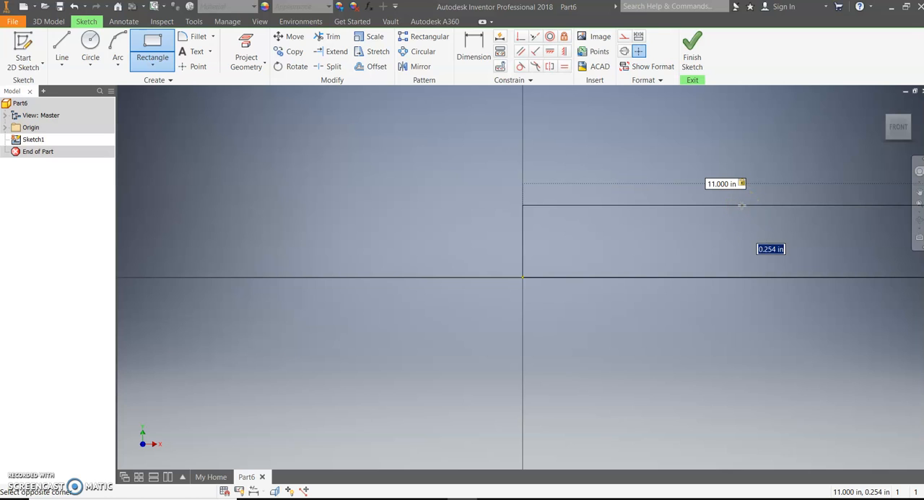
pyautogui.write('6')
pyautogui.press('Return')
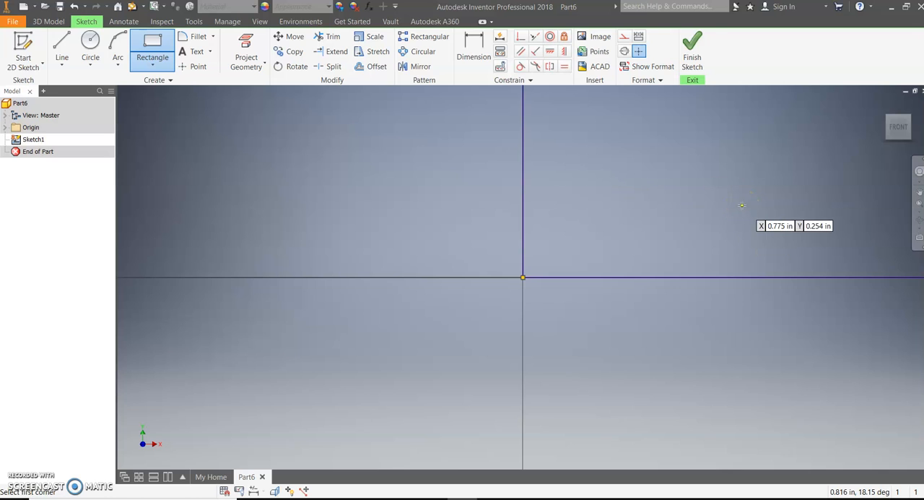
pyautogui.click(702, 61)
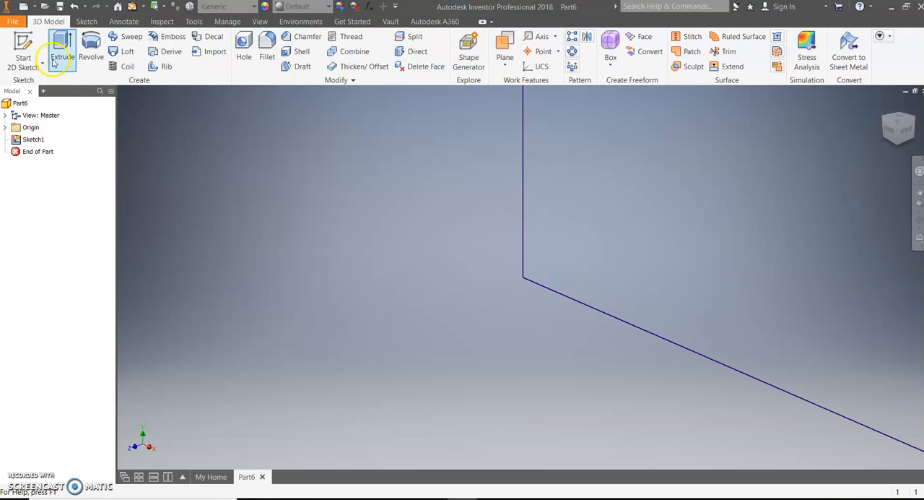
# - Extrude the rectangle 4 in into a solid block
pyautogui.click(57, 56)
pyautogui.write('4')
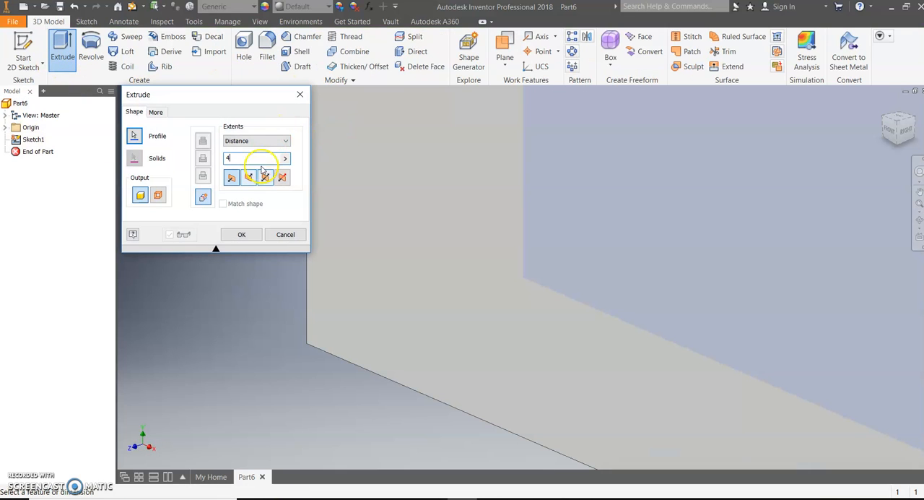
pyautogui.click(245, 235)
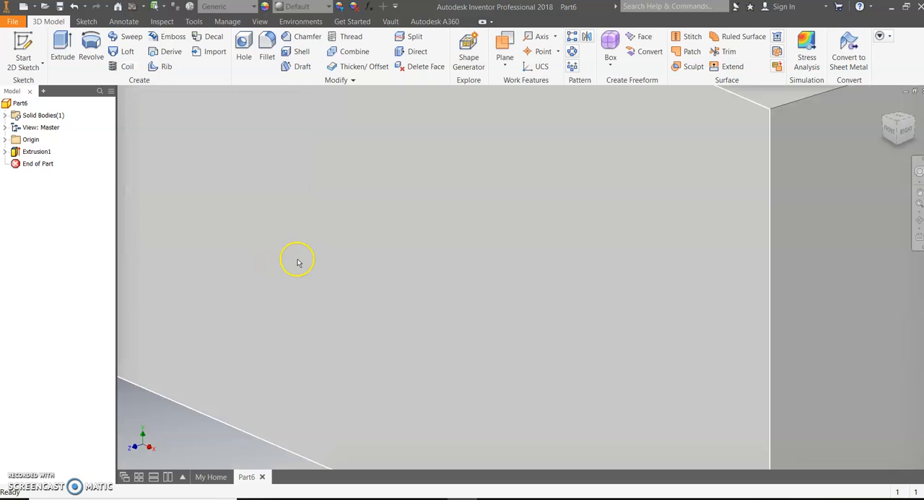
# - Check isometric sketch 11 in Word, and in Inventor sketch a 7 by 4 in rectangle from the upper-right corner of the block's front face
pyautogui.click(432, 498)
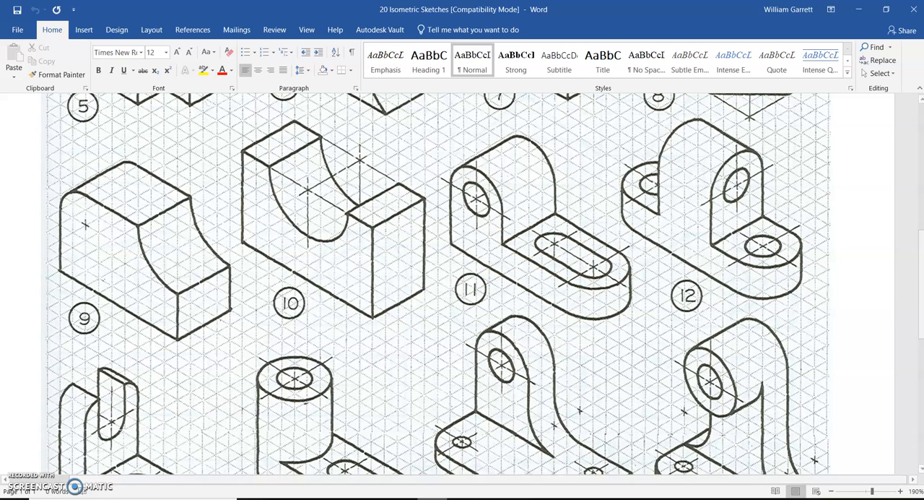
pyautogui.click(491, 480)
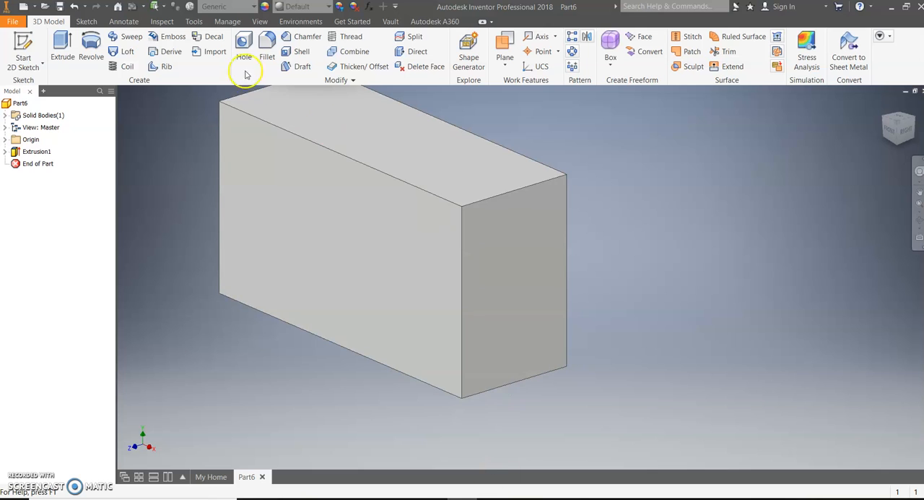
pyautogui.click(28, 44)
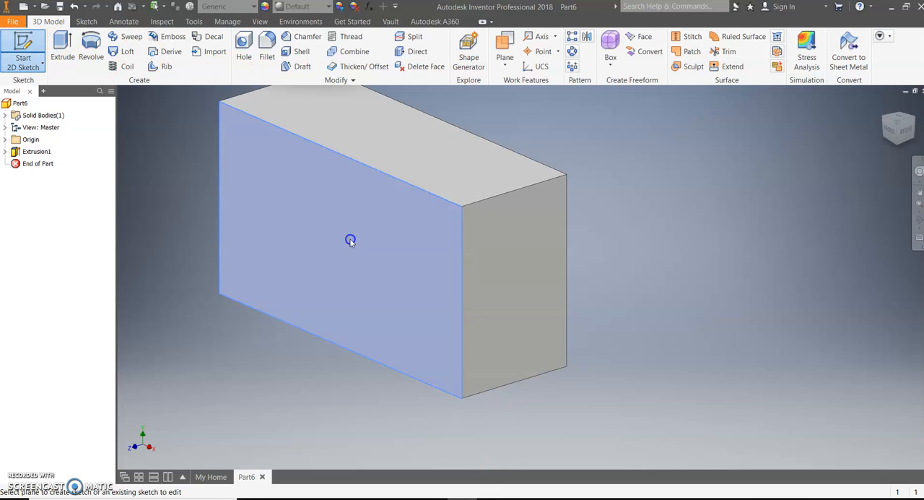
pyautogui.click(351, 240)
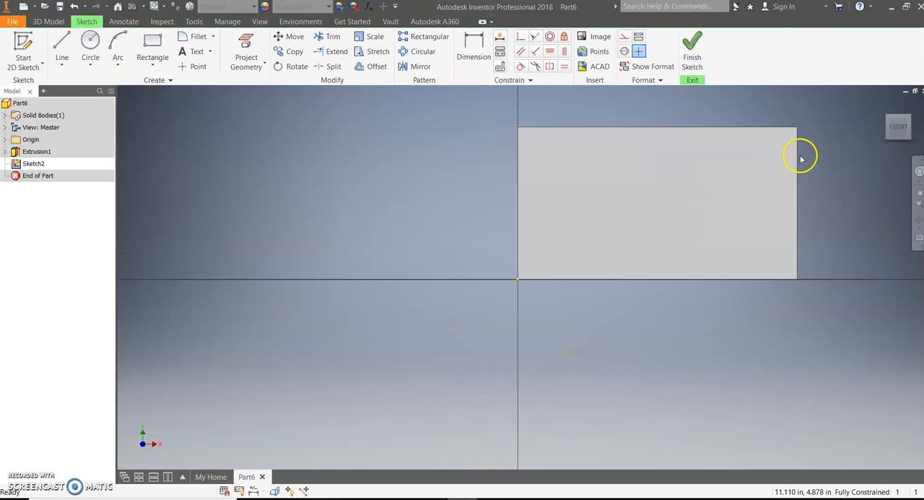
pyautogui.click(161, 47)
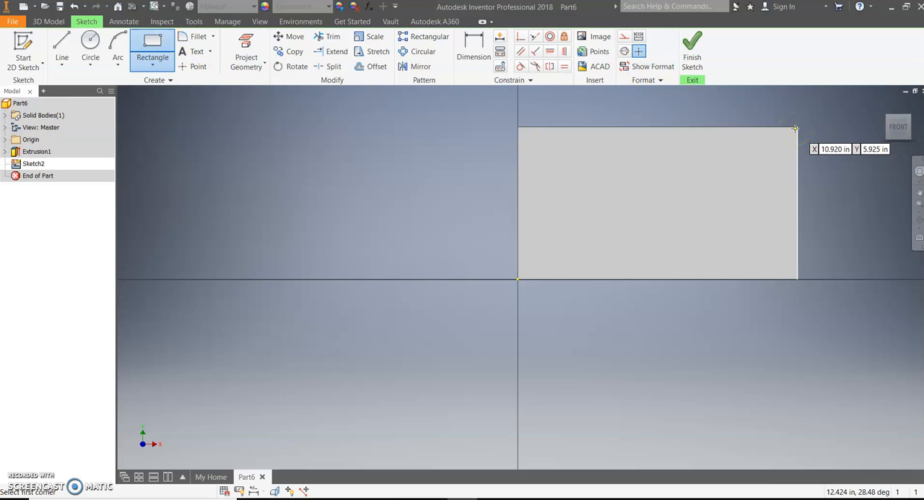
pyautogui.scroll(4, 796, 126)
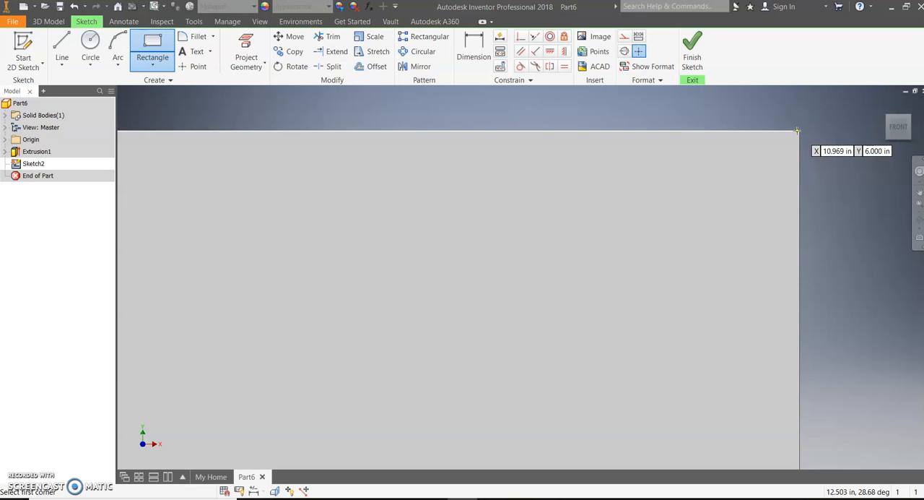
pyautogui.click(800, 130)
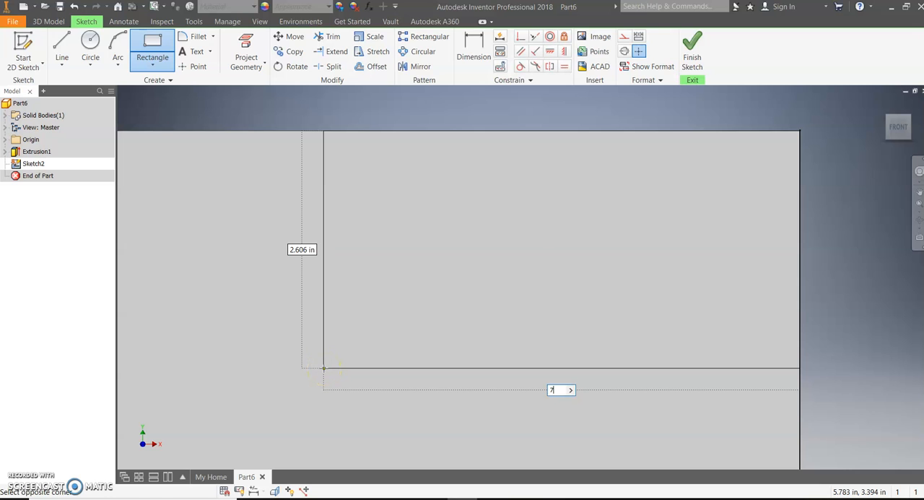
pyautogui.press('Tab')
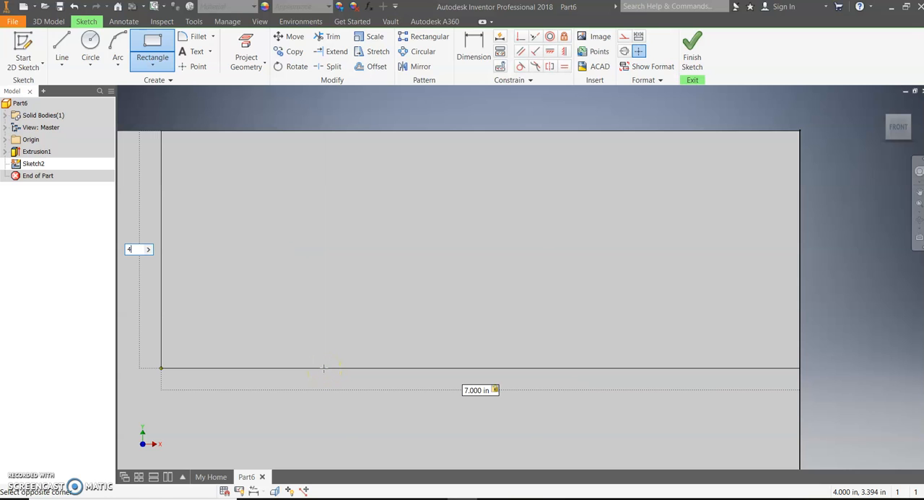
pyautogui.write('4')
pyautogui.press('Return')
pyautogui.click(694, 42)
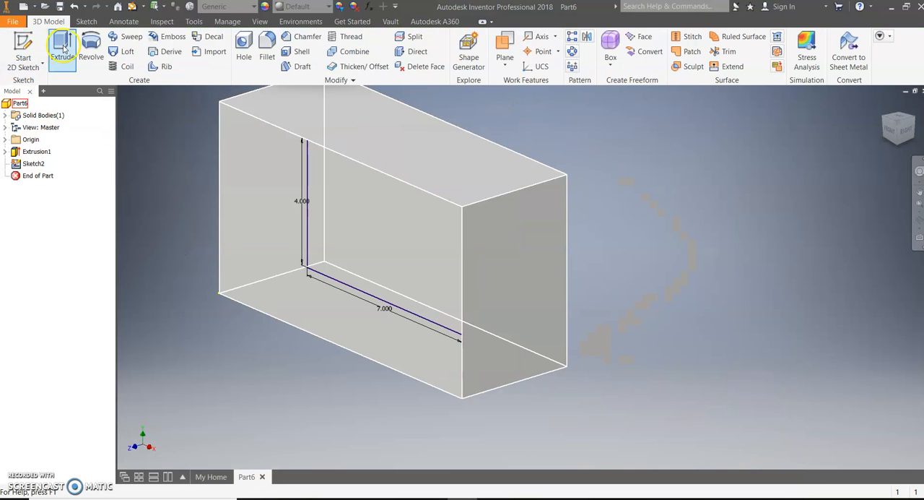
# - Cut the 7 by 4 in rectangle 4 in deep through the block with Extrude
pyautogui.click(64, 47)
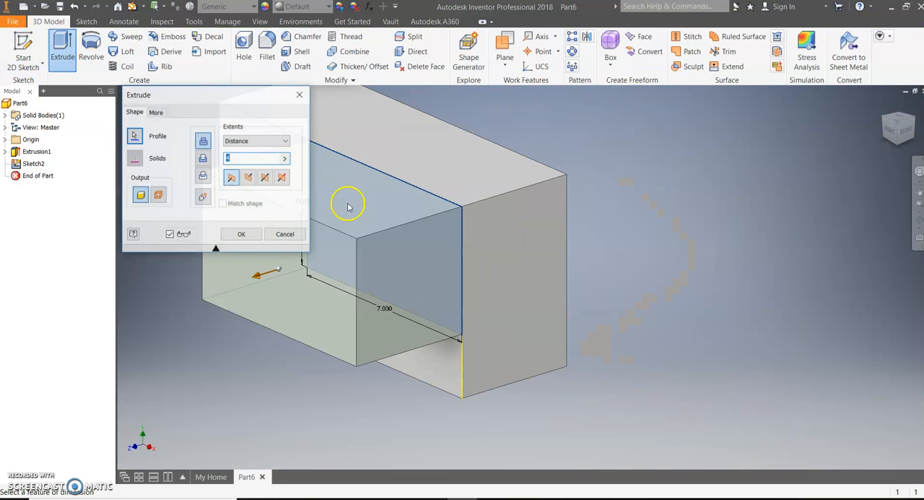
pyautogui.click(200, 159)
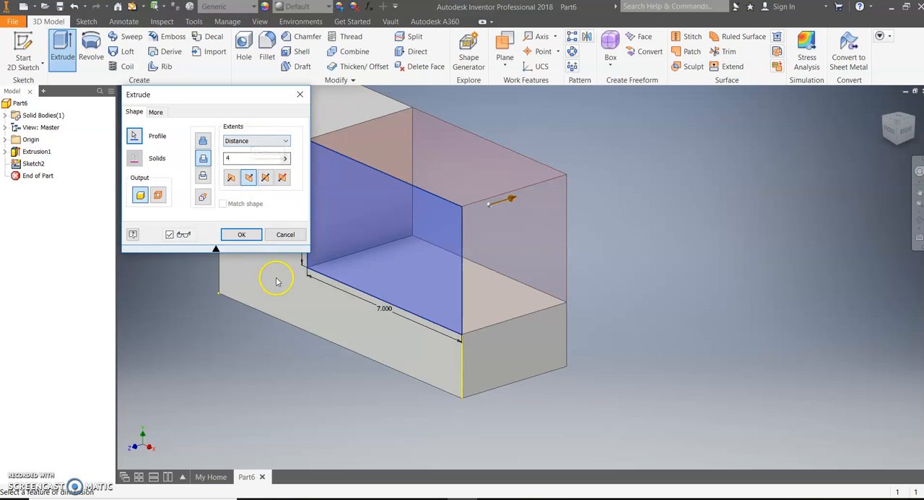
pyautogui.click(244, 234)
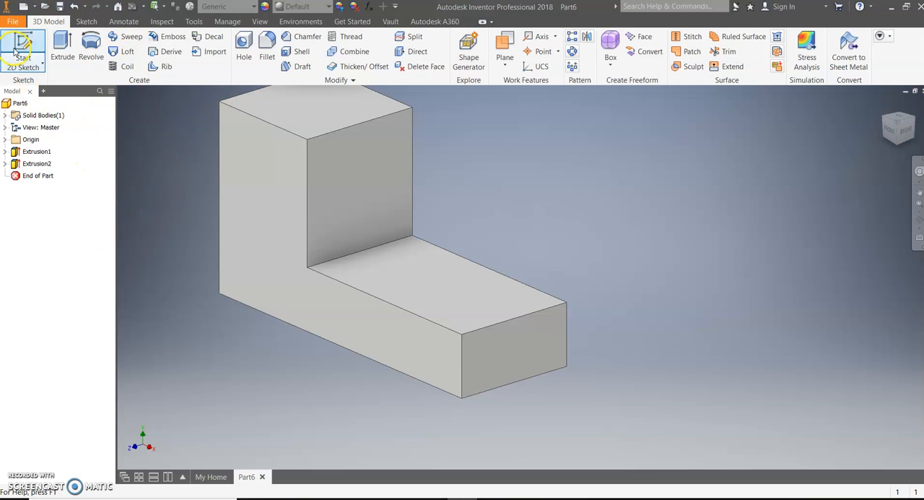
# - Start a fillet, check isometric sketch 11 in Word, and in Inventor select the base's two vertical end edges with a 2 in radius
pyautogui.click(267, 50)
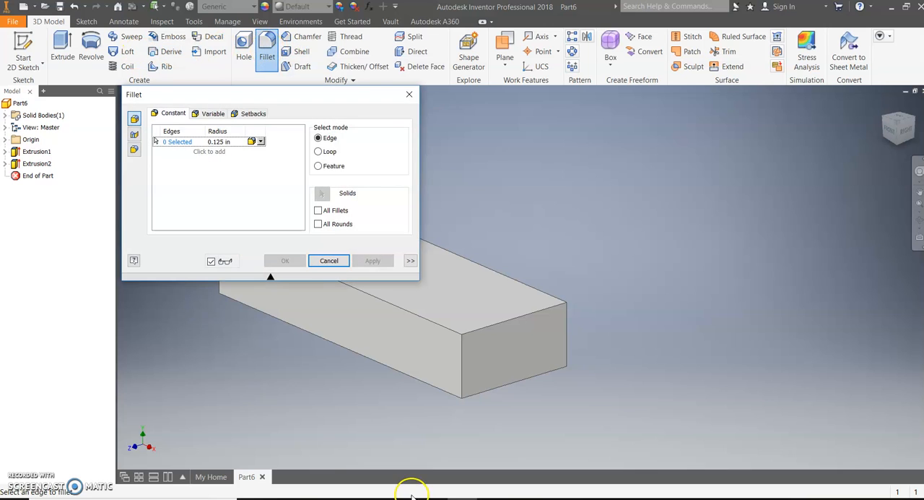
pyautogui.click(413, 498)
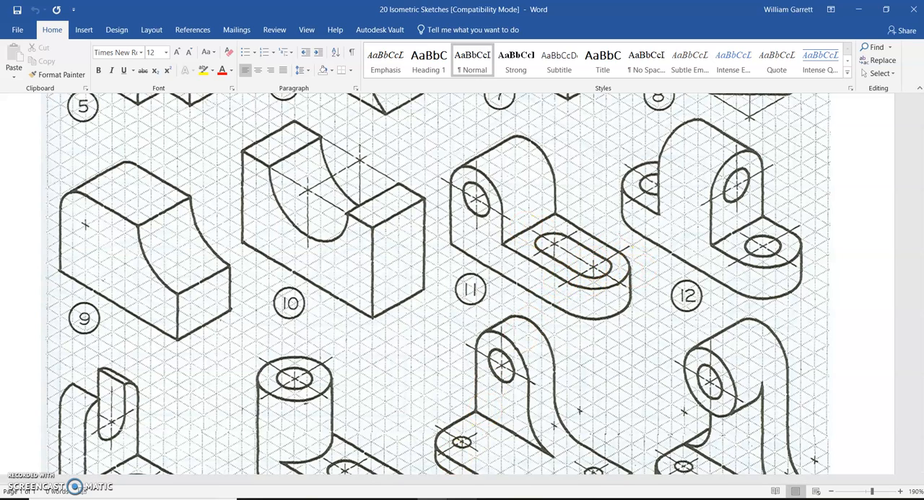
pyautogui.moveTo(462, 497)
pyautogui.click(464, 457)
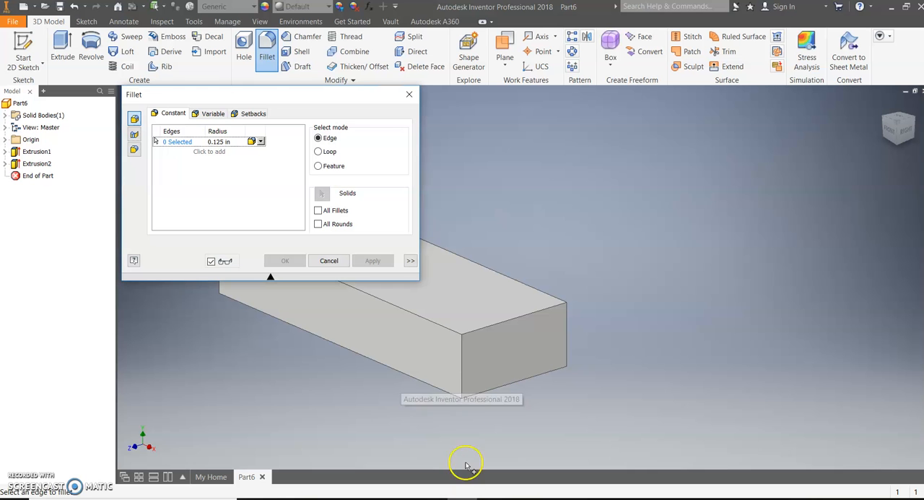
pyautogui.click(463, 369)
pyautogui.click(224, 141)
pyautogui.write('2')
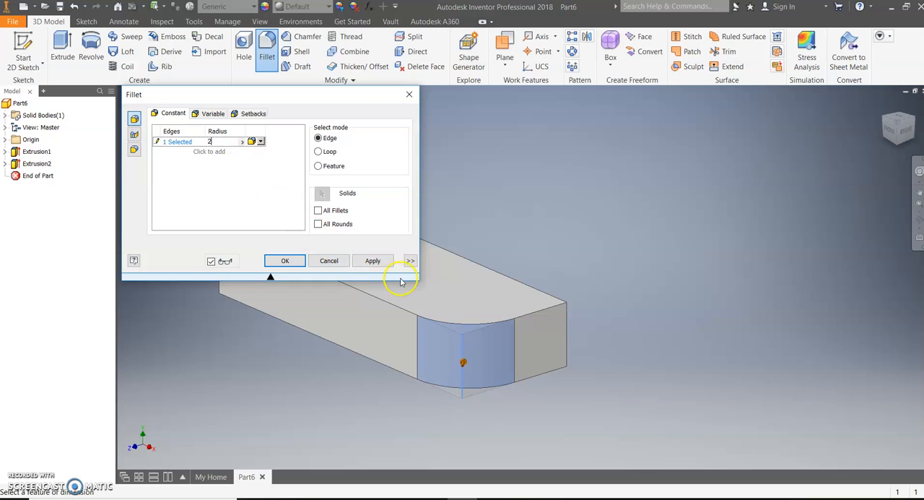
pyautogui.click(569, 331)
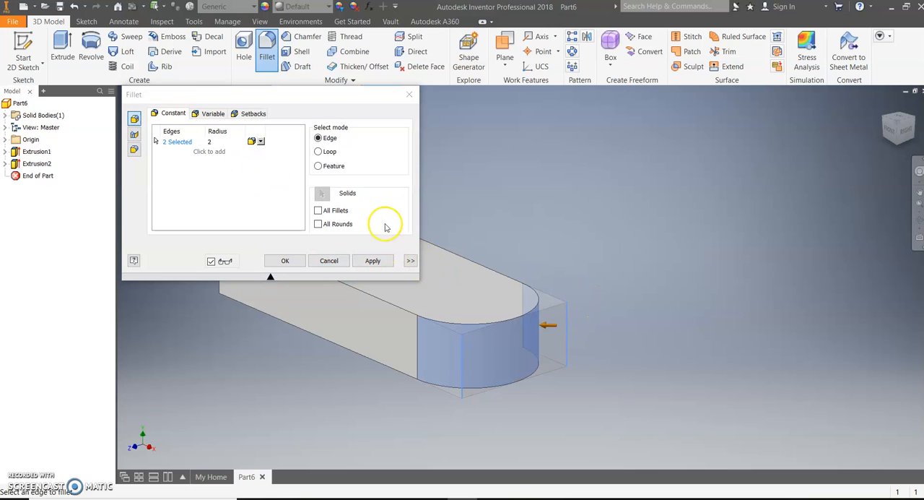
# - Add the two parallel top edges of the upright to the fillet and apply it
pyautogui.moveTo(224, 94); pyautogui.dragTo(667, 115)
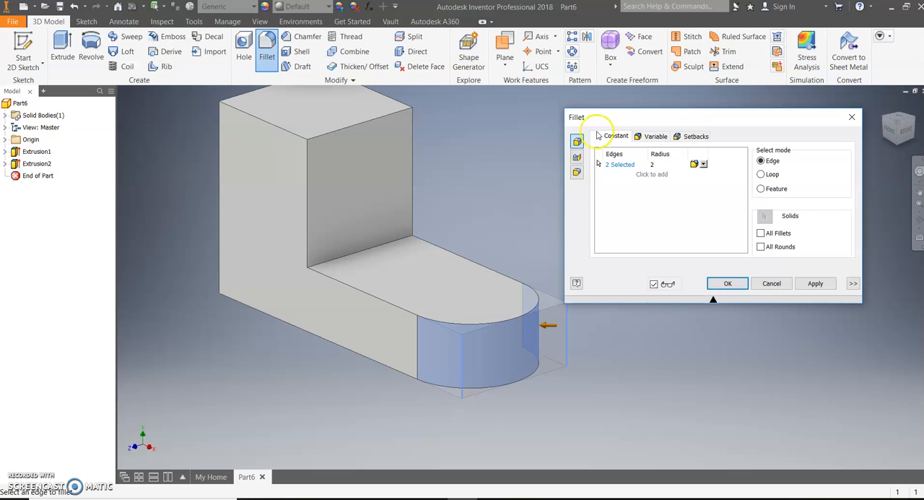
pyautogui.click(356, 126)
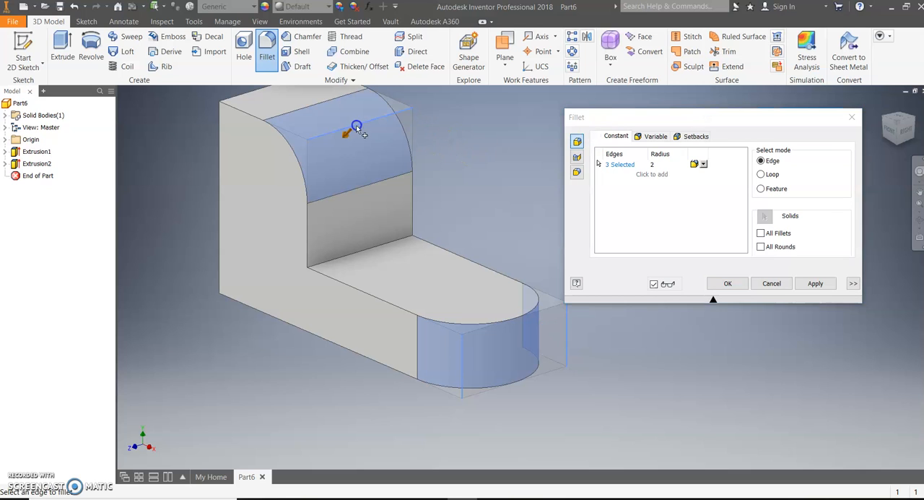
pyautogui.click(244, 109)
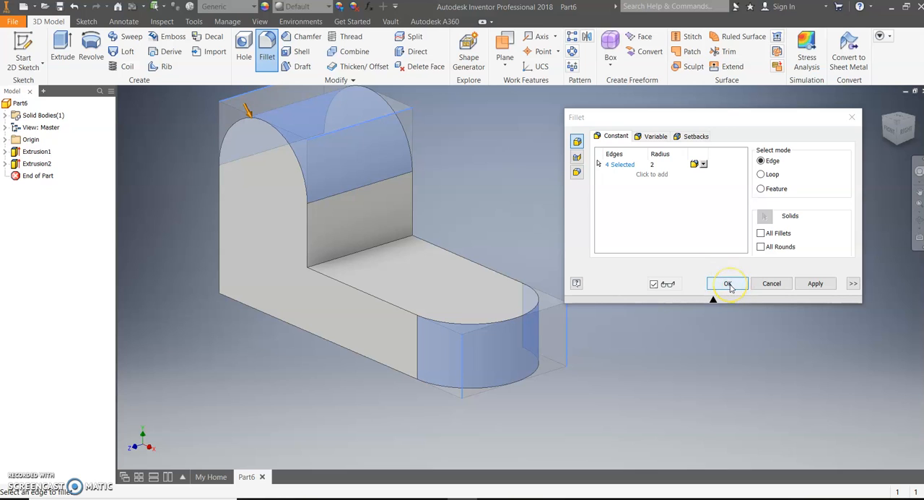
pyautogui.click(729, 284)
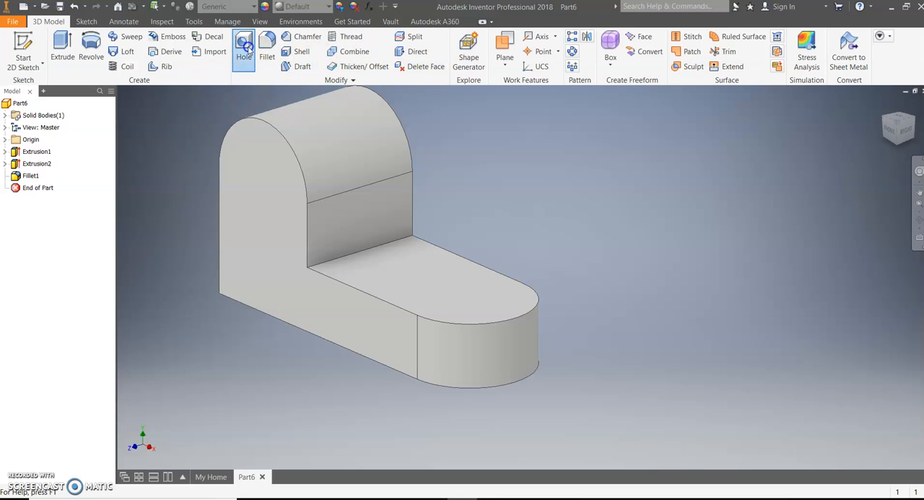
# - Start a concentric hole on the bracket's front face, using the upright's rounded top edge as the concentric reference
pyautogui.moveTo(229, 98); pyautogui.dragTo(160, 237)
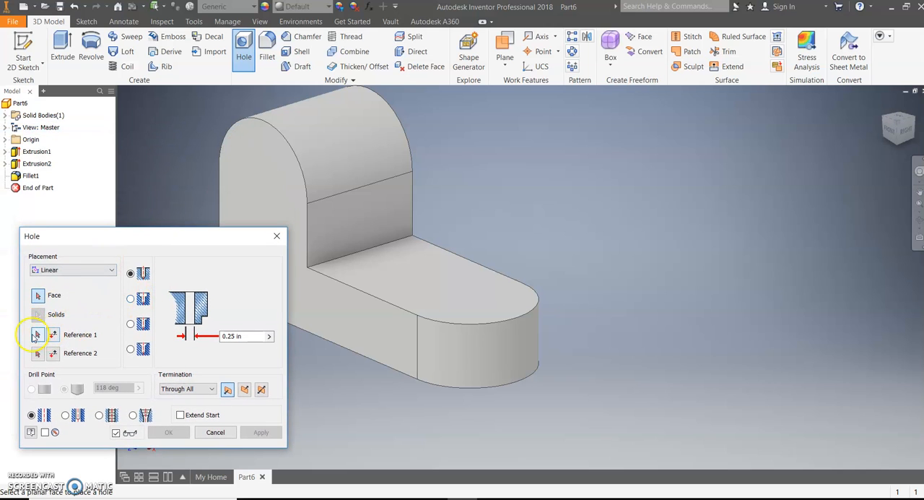
pyautogui.click(37, 335)
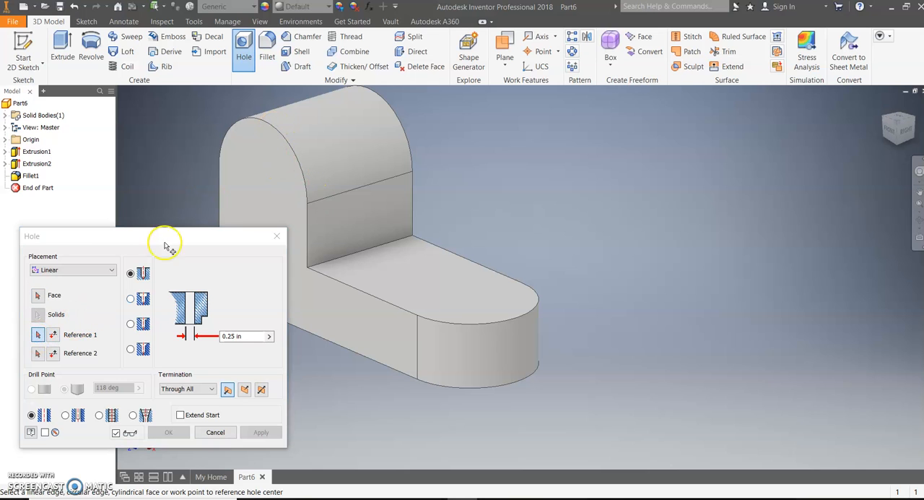
pyautogui.click(111, 269)
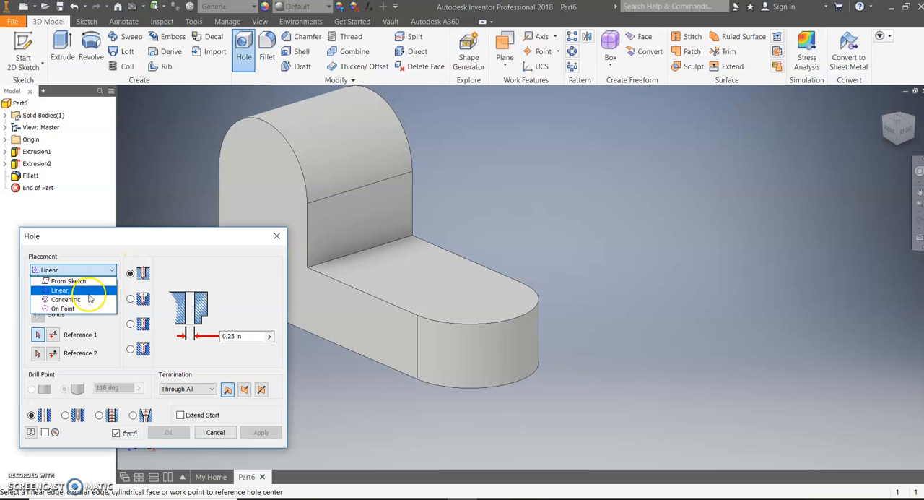
pyautogui.click(66, 299)
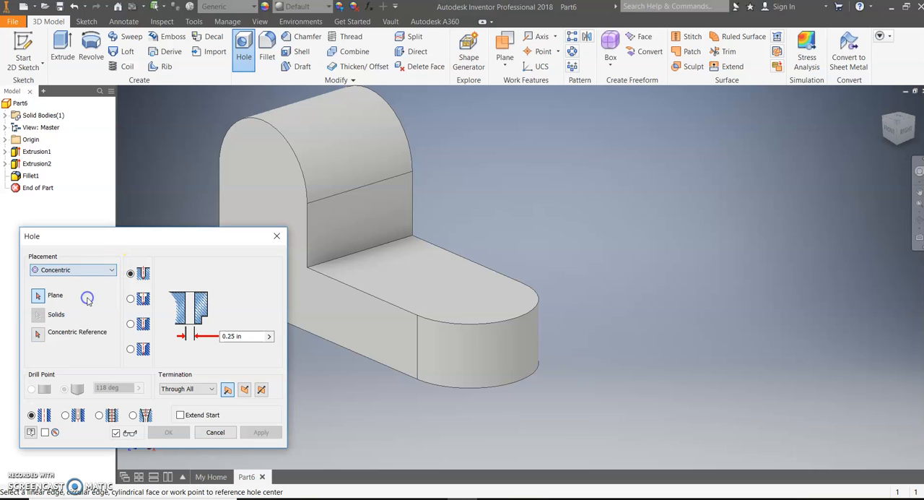
pyautogui.click(262, 171)
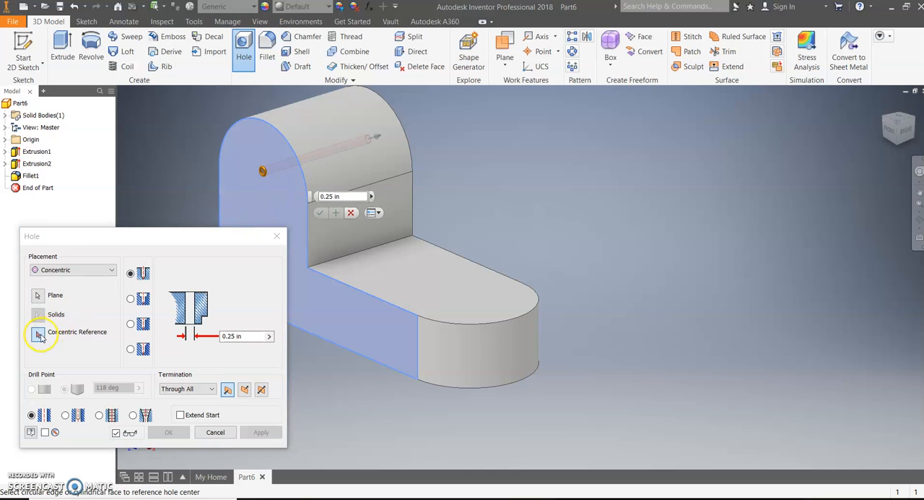
pyautogui.click(275, 131)
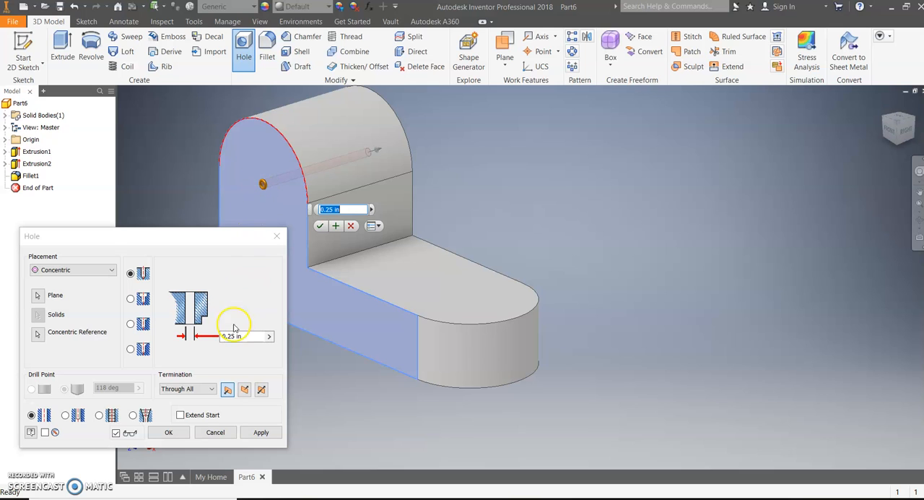
# - Check isometric sketch 11 in Word, and in Inventor set the hole's diameter to 2 in and create it through the upright
pyautogui.click(318, 229)
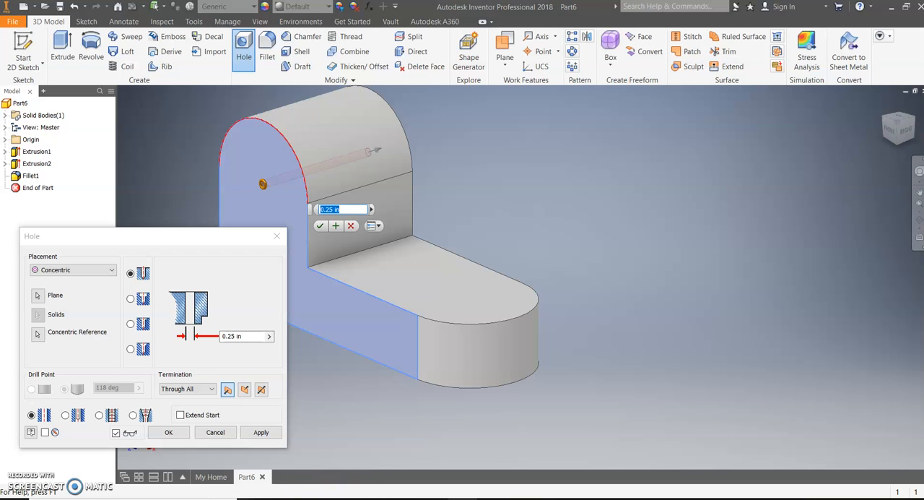
pyautogui.click(433, 499)
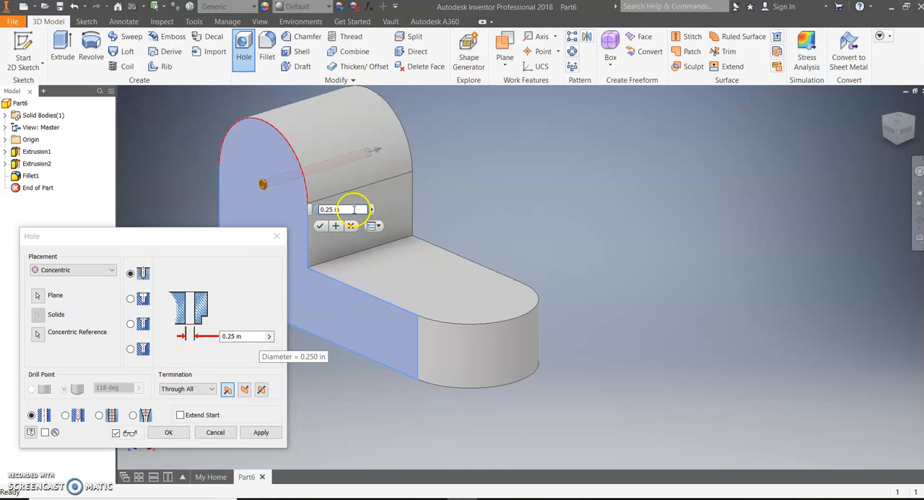
pyautogui.moveTo(353, 209); pyautogui.dragTo(315, 207)
pyautogui.write('2')
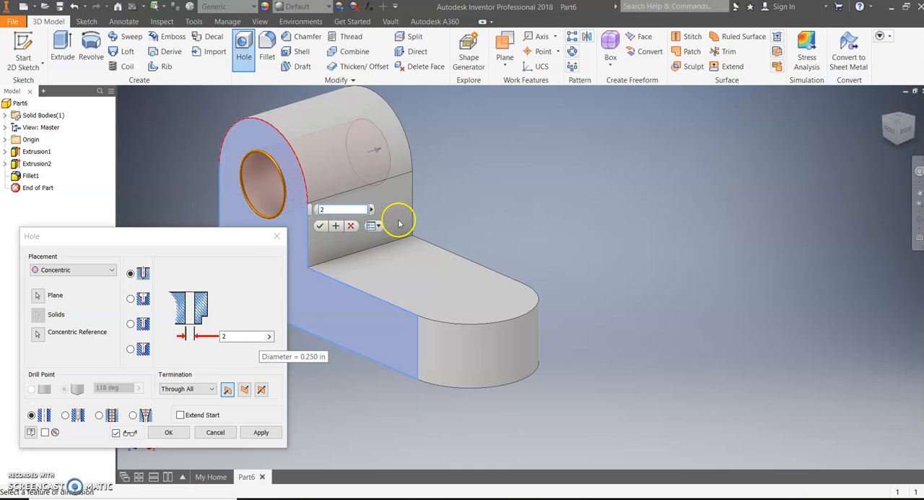
pyautogui.click(323, 227)
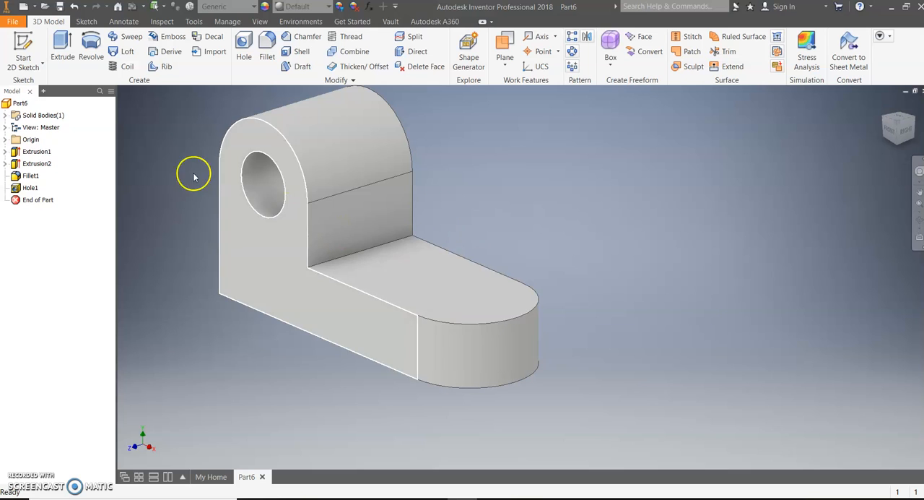
# - Start a new 2D sketch on the flat top face of the base
pyautogui.click(23, 55)
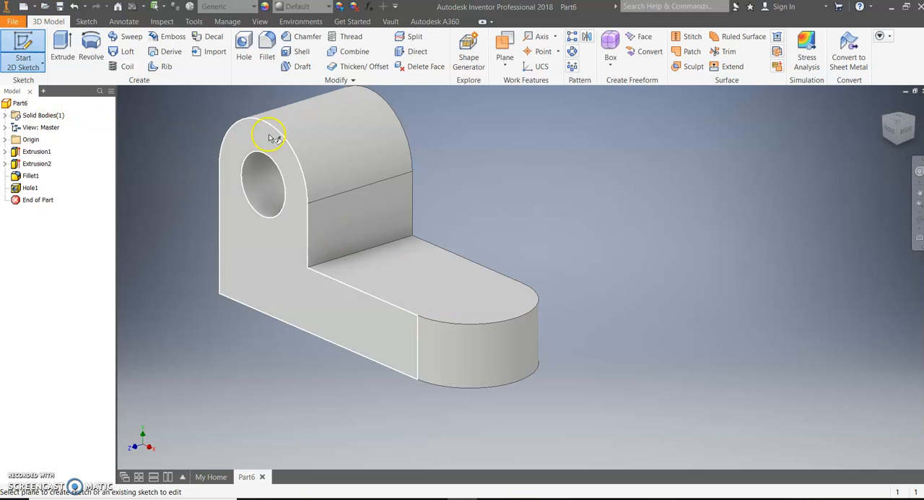
pyautogui.click(434, 289)
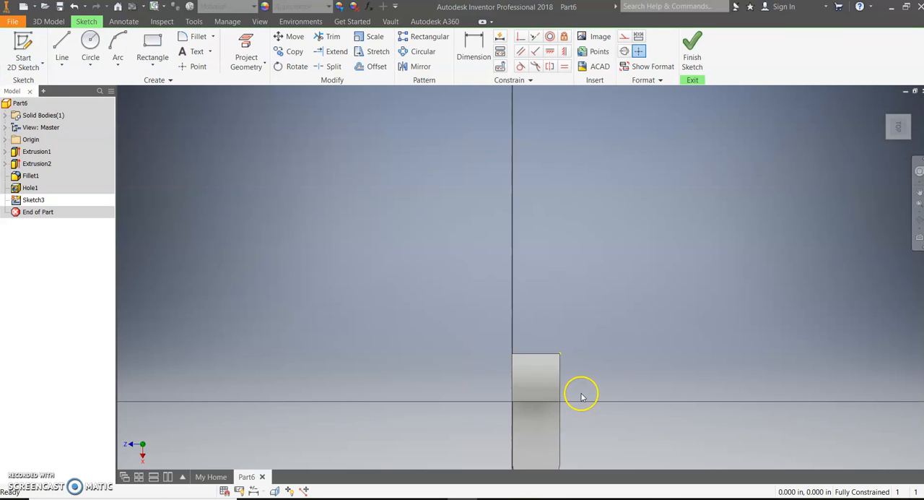
pyautogui.scroll(-5, 658, 299)
pyautogui.scroll(6, 631, 367)
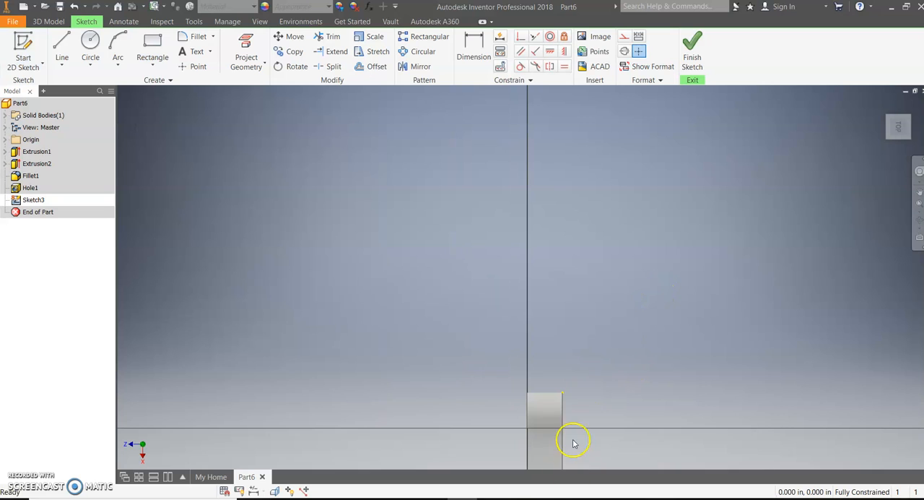
pyautogui.moveTo(576, 420); pyautogui.dragTo(575, 325, button='middle')
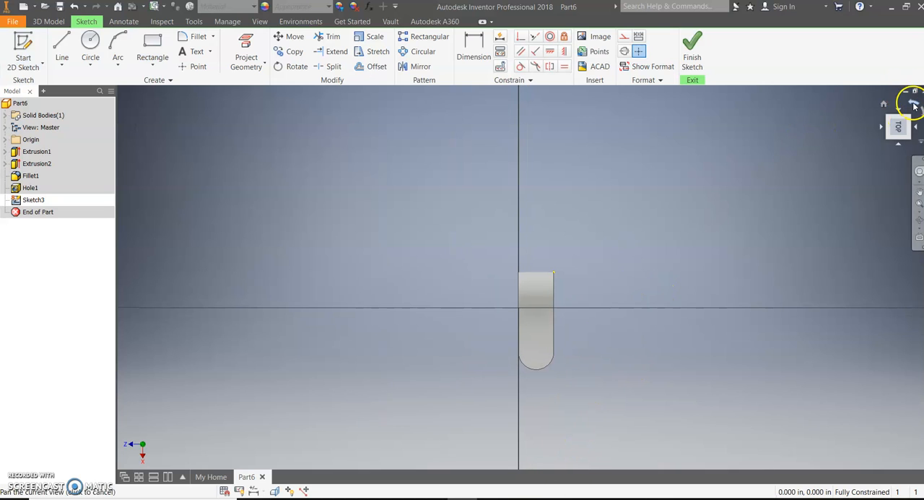
pyautogui.moveTo(902, 123); pyautogui.dragTo(886, 119)
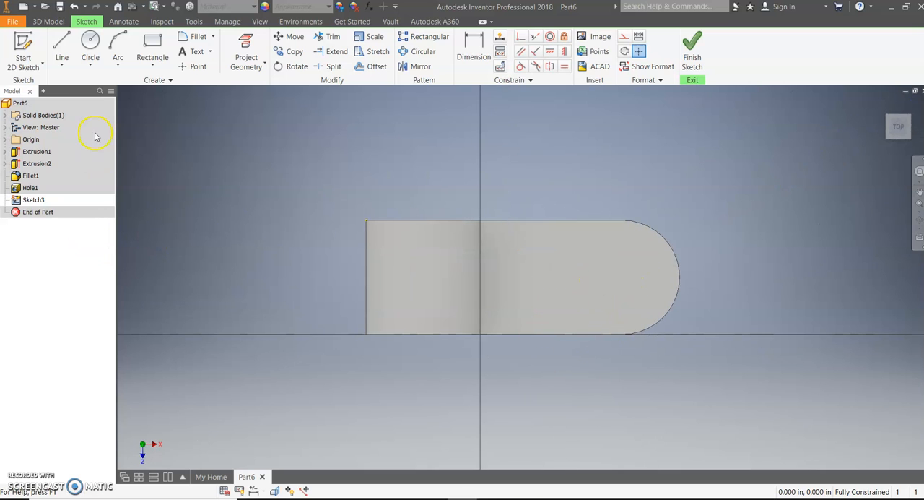
# - Check isometric sketch 11 in Word, and in Inventor sketch two 2 in diameter circles on the base, near the rounded end and beside the upright
pyautogui.click(90, 40)
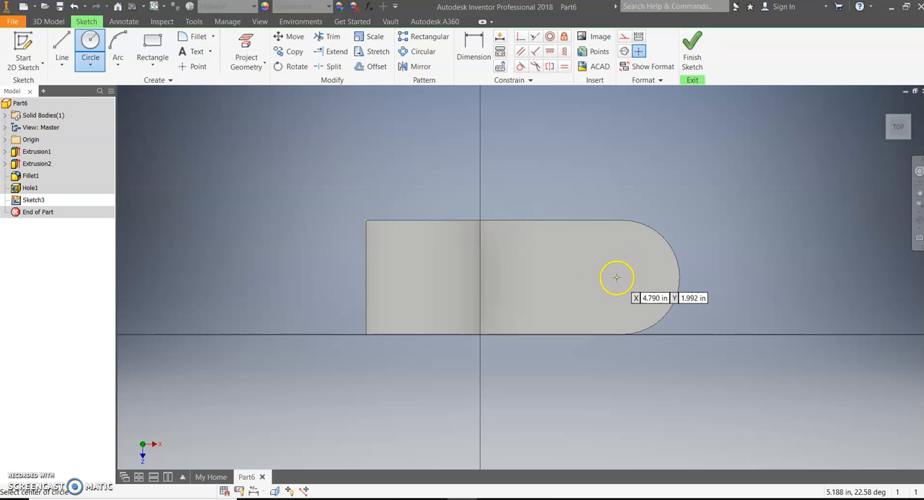
pyautogui.click(615, 275)
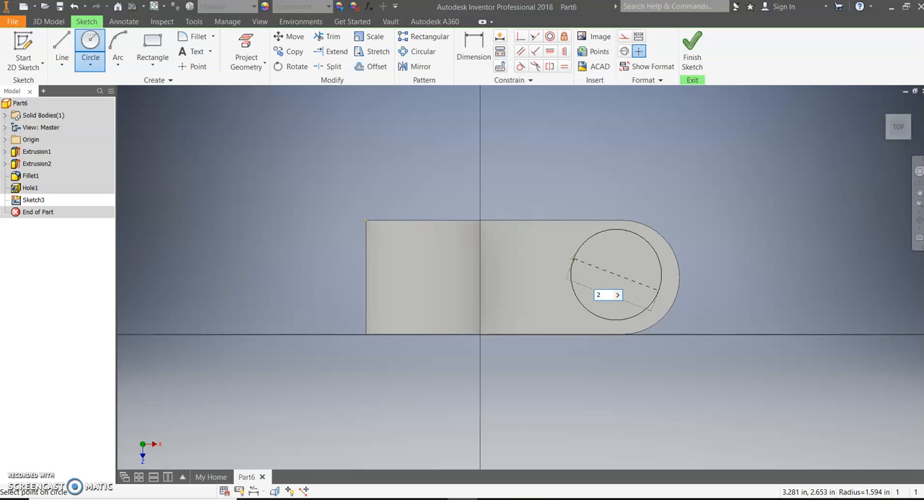
pyautogui.click(432, 499)
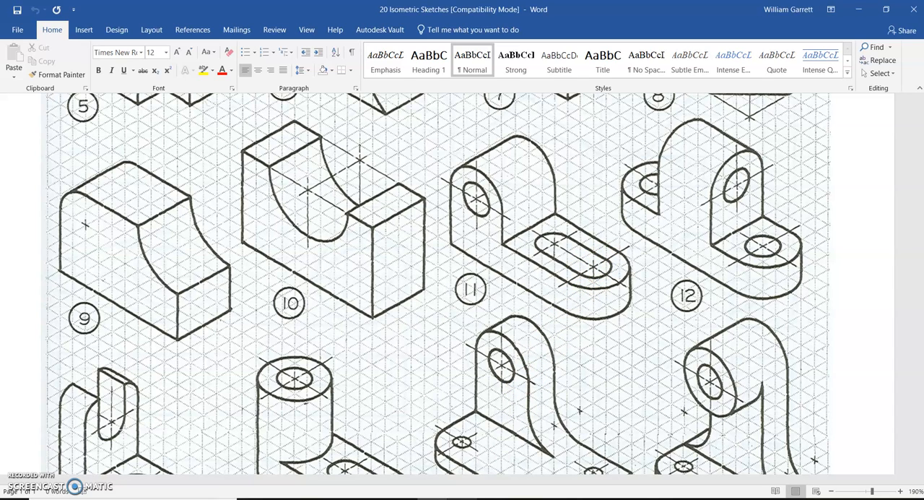
pyautogui.click(462, 499)
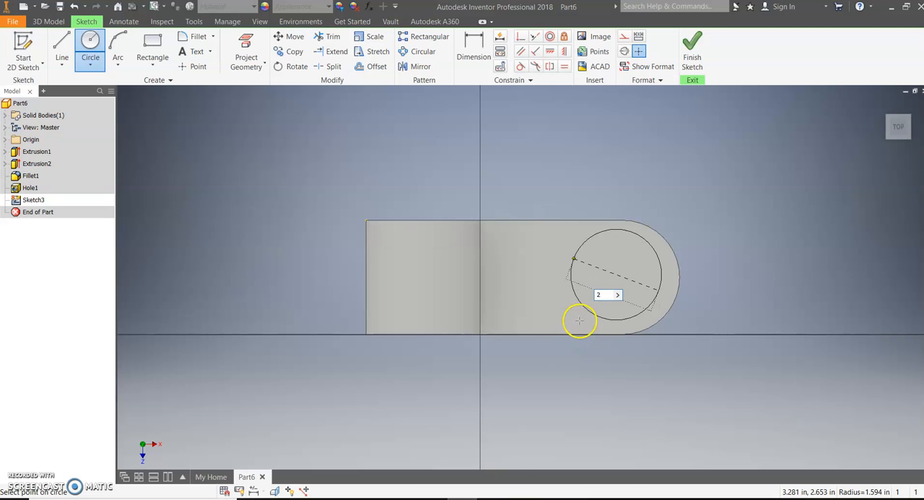
pyautogui.press('Return')
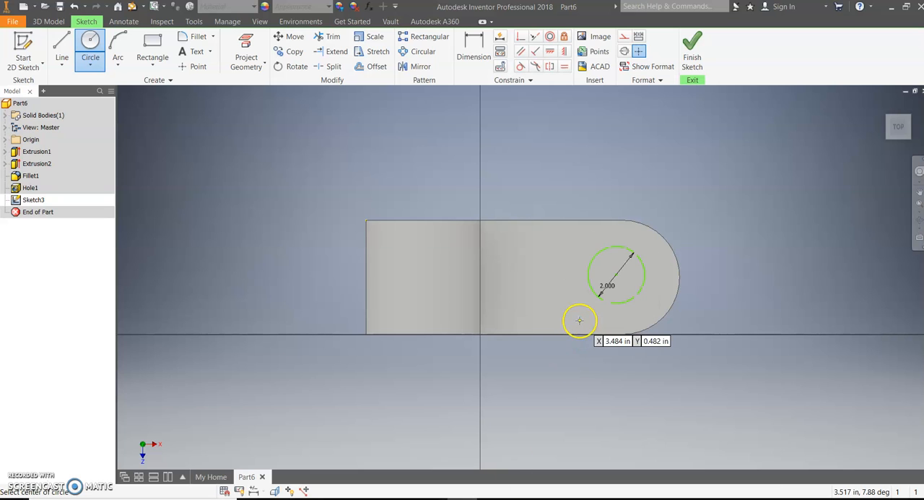
pyautogui.click(510, 275)
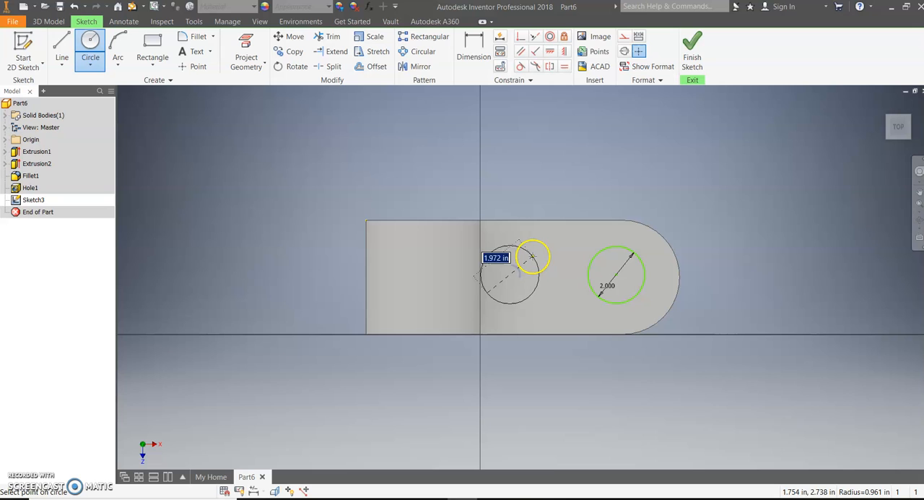
pyautogui.write('2')
pyautogui.press('Return')
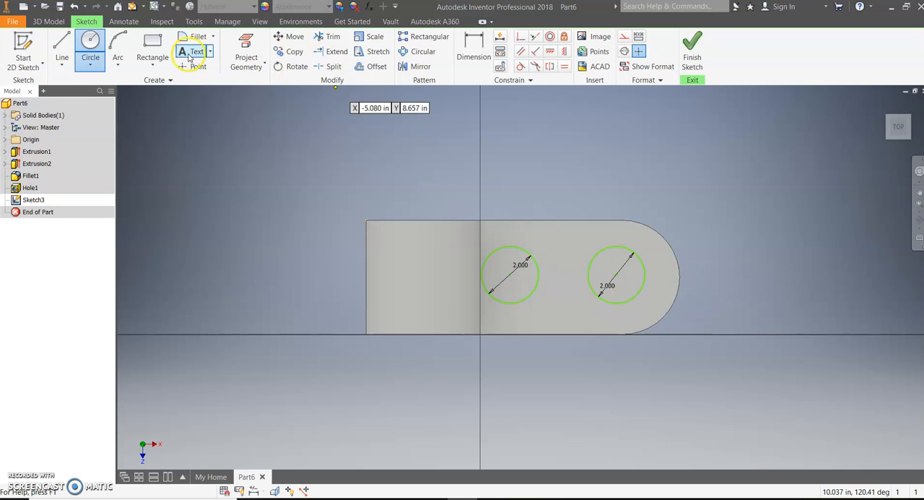
pyautogui.click(473, 51)
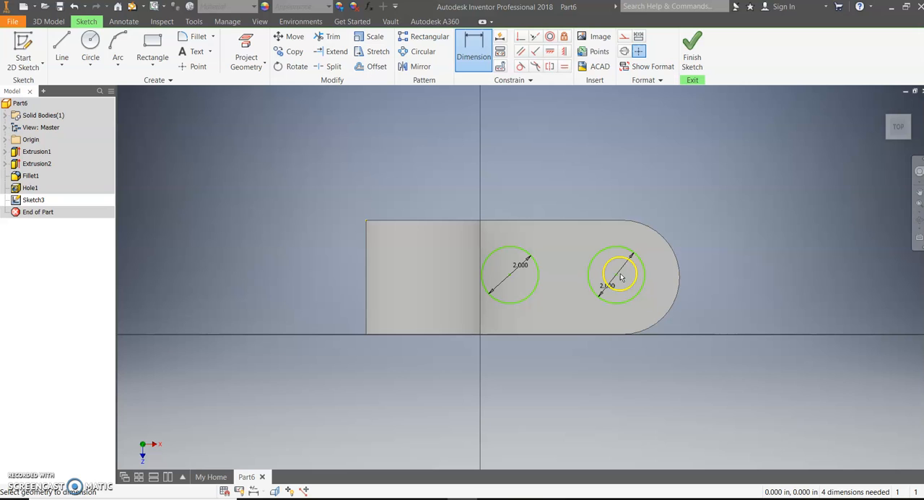
pyautogui.click(679, 273)
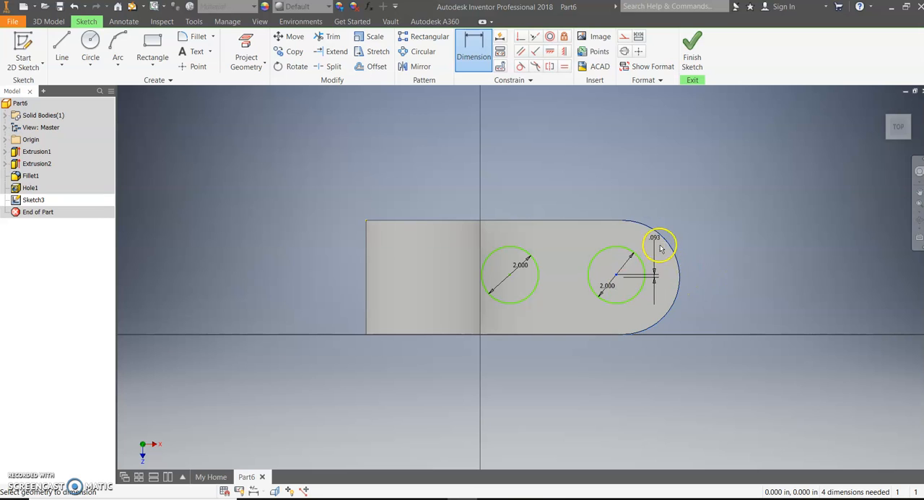
pyautogui.press('Escape')
pyautogui.click(680, 288)
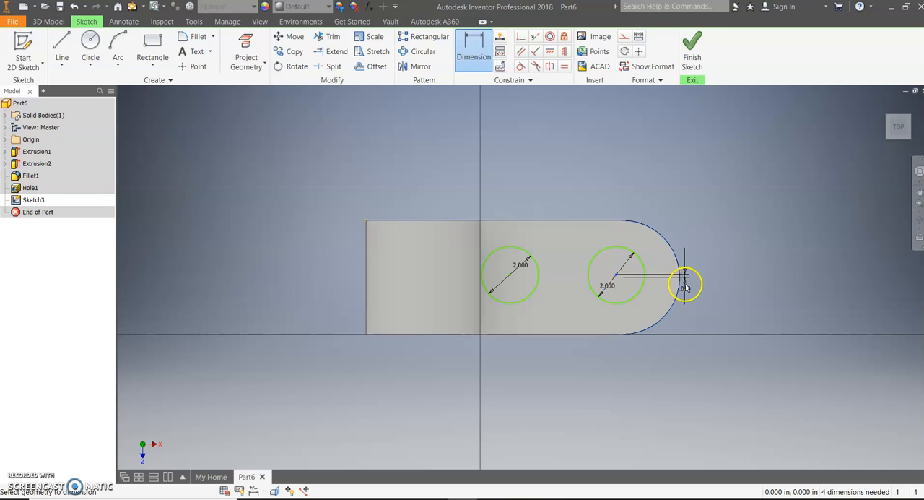
pyautogui.press('Escape')
# - Dimension the horizontal offset between the end circle's centre and the base's rounded end, and set it to 0 in
pyautogui.click(470, 44)
pyautogui.click(680, 272)
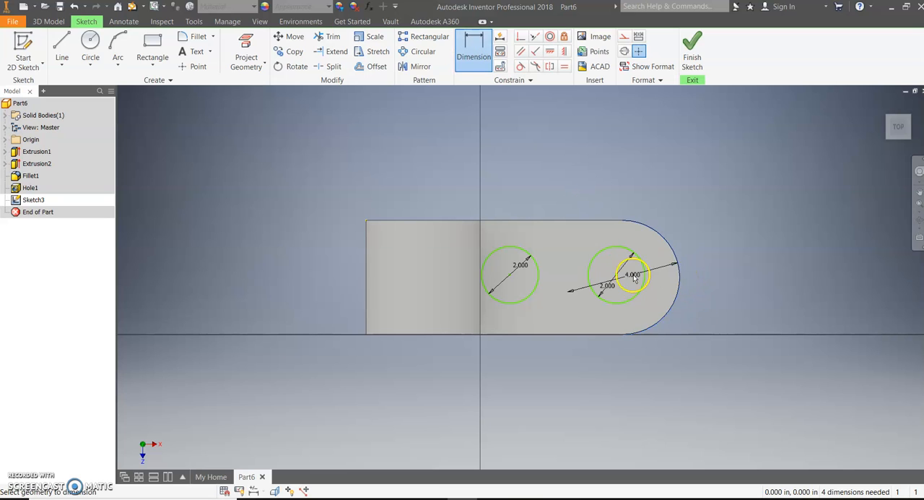
pyautogui.click(617, 275)
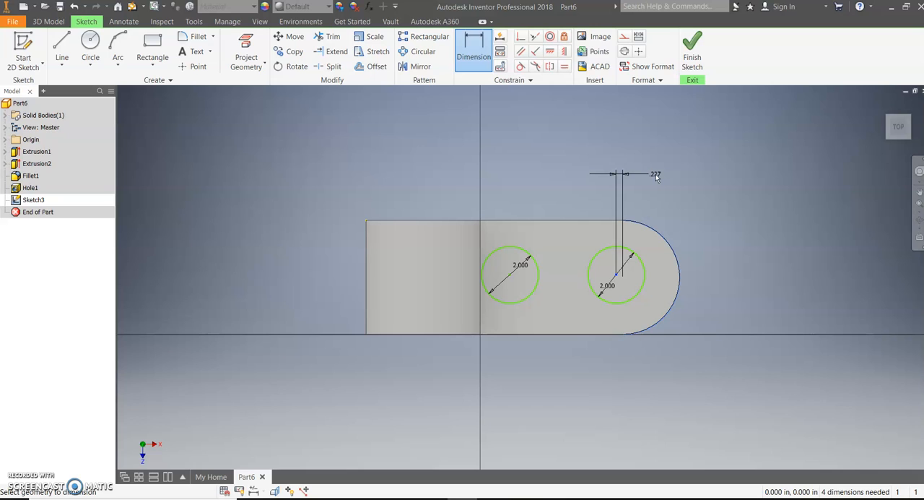
pyautogui.click(655, 174)
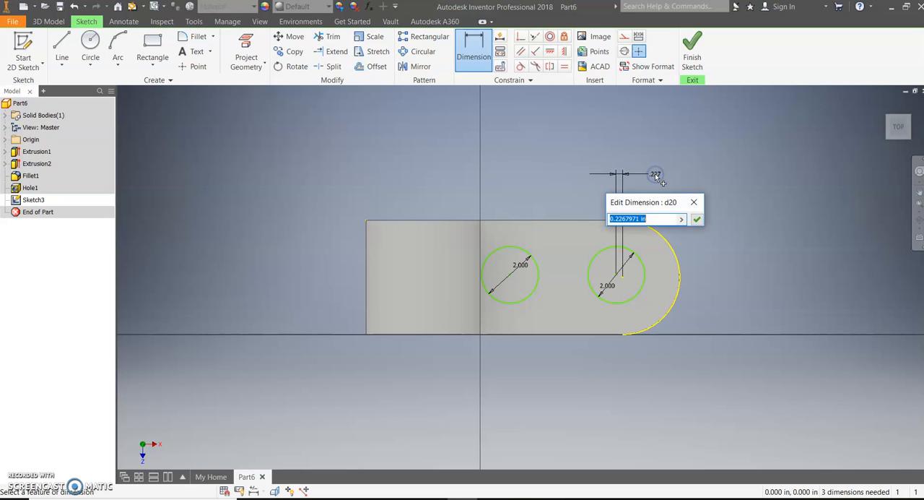
pyautogui.write('0')
pyautogui.press('Return')
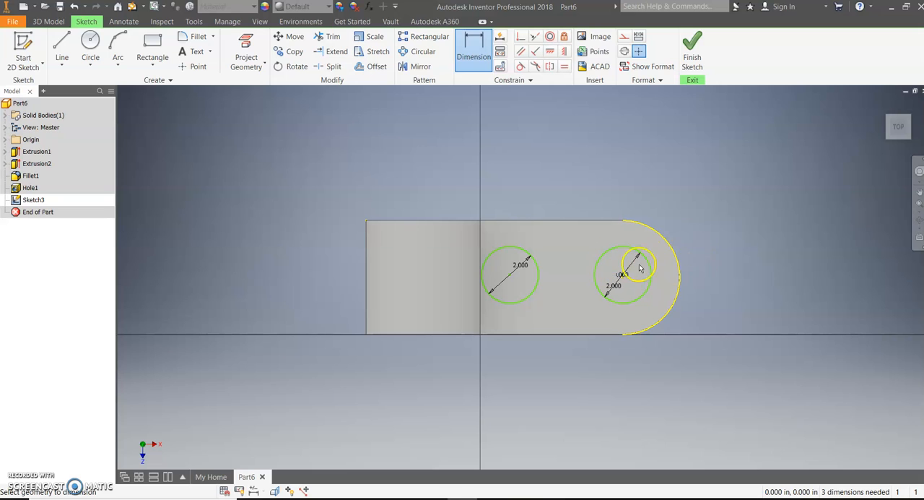
# - Try to add a concentric constraint between the end circle and the base's rounded end arc
pyautogui.click(550, 36)
pyautogui.click(636, 249)
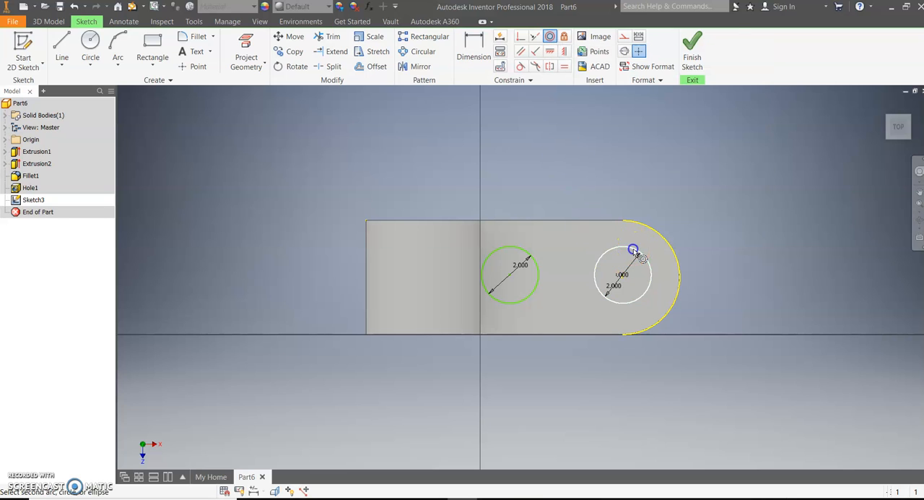
pyautogui.click(645, 228)
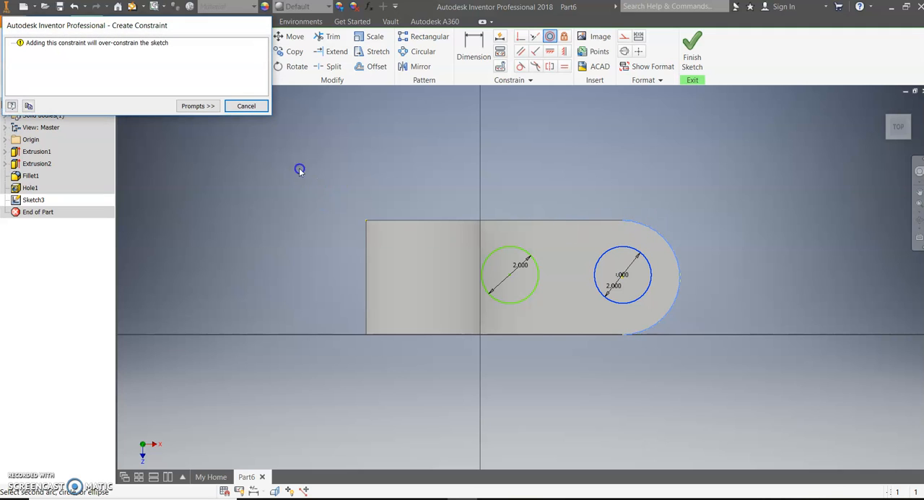
pyautogui.click(247, 106)
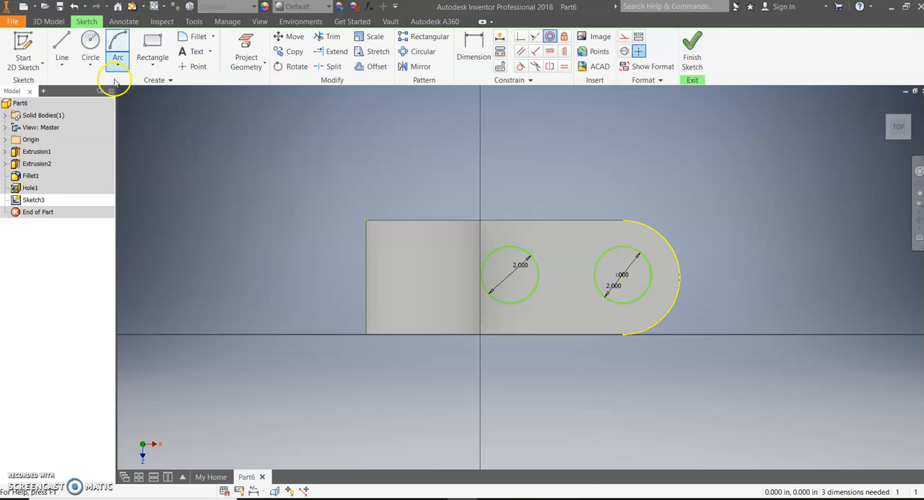
# - Undo the zero value and delete the horizontal offset dimension between the end circle and the rounded end
pyautogui.click(75, 7)
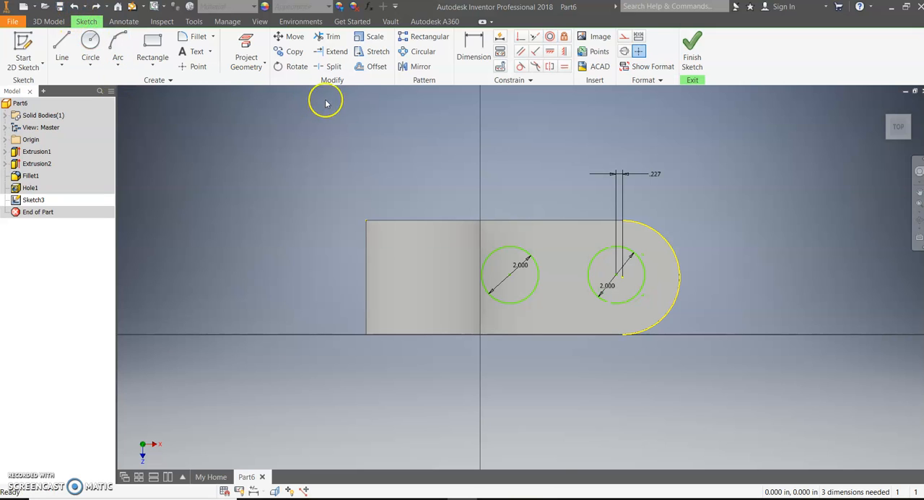
pyautogui.rightClick(654, 173)
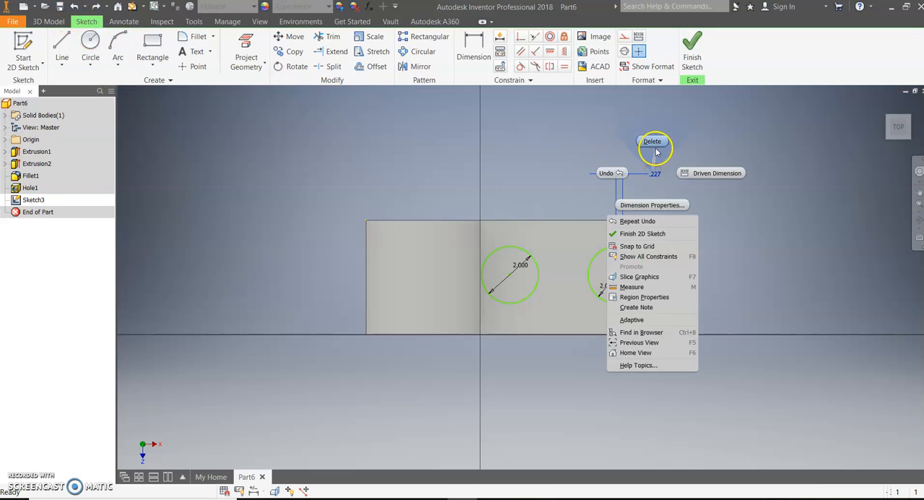
pyautogui.click(652, 143)
# - Add a concentric constraint between the end circle and the base's rounded end arc
pyautogui.click(550, 37)
pyautogui.click(635, 254)
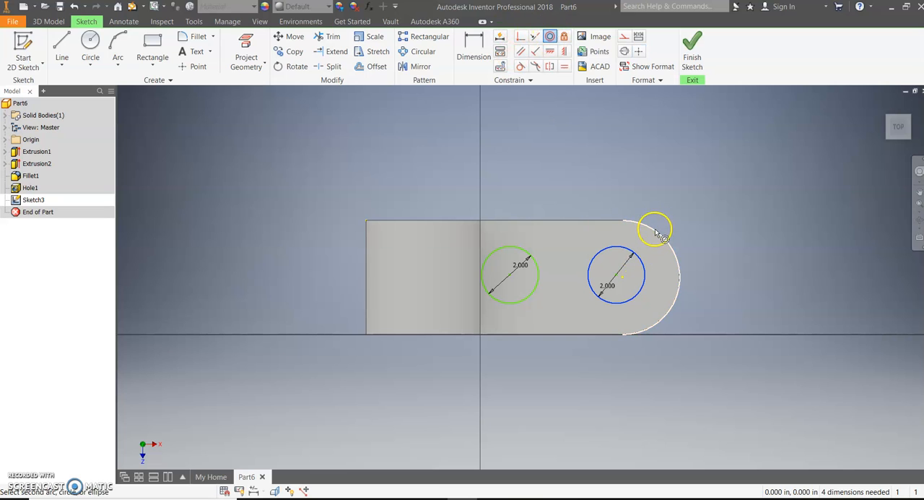
pyautogui.click(655, 231)
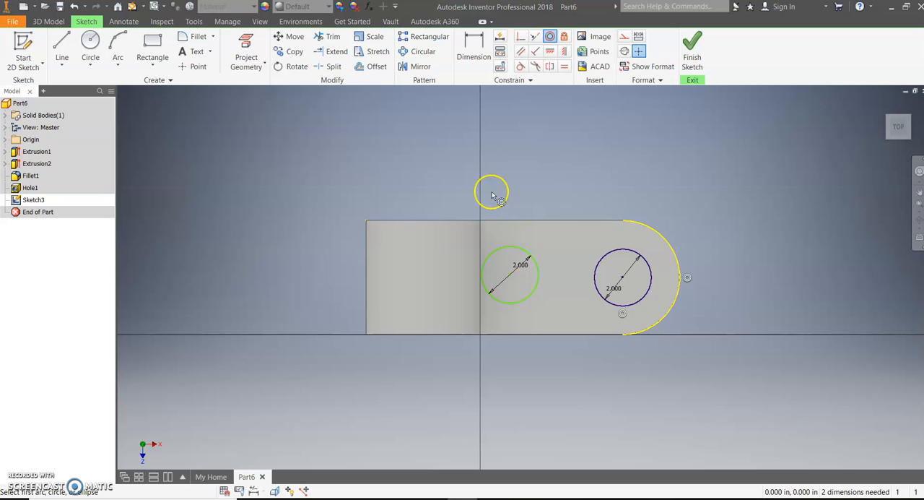
# - Dimension the vertical distance from the inner circle's centre to the base's long front edge, and set it to 2 in
pyautogui.click(488, 52)
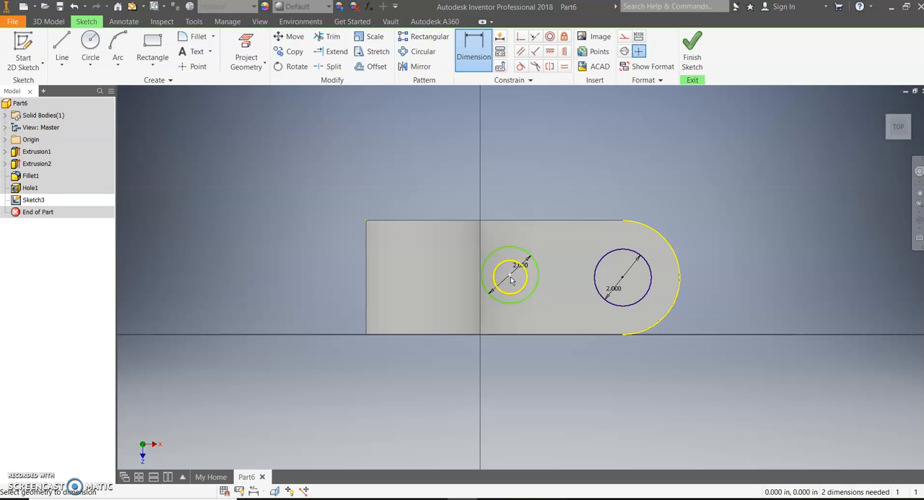
pyautogui.click(532, 299)
pyautogui.click(791, 299)
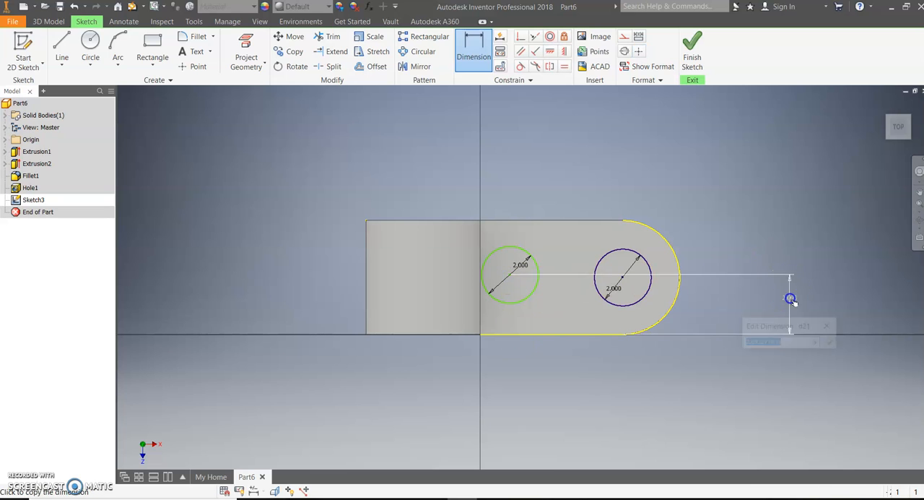
pyautogui.write('2')
pyautogui.press('Return')
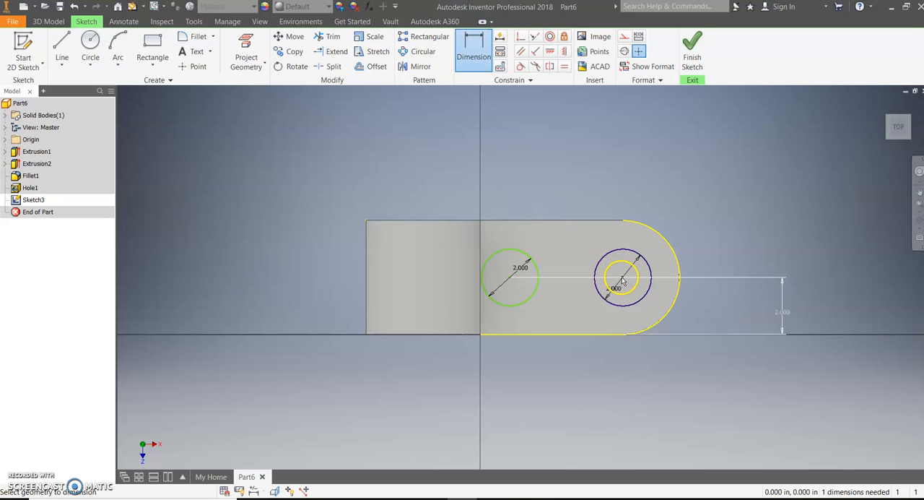
# - Dimension the horizontal distance between the two circle centres, check sketch 11 in Word, and set the distance to 3 in
pyautogui.click(515, 282)
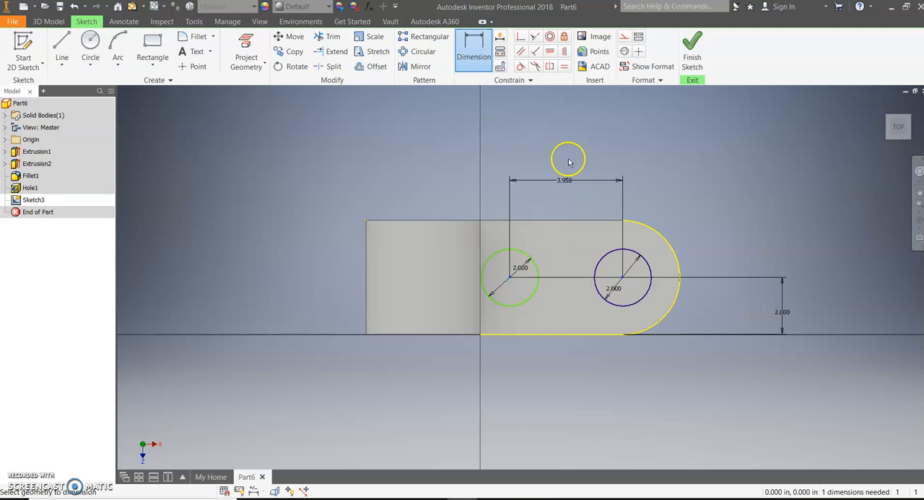
pyautogui.click(569, 147)
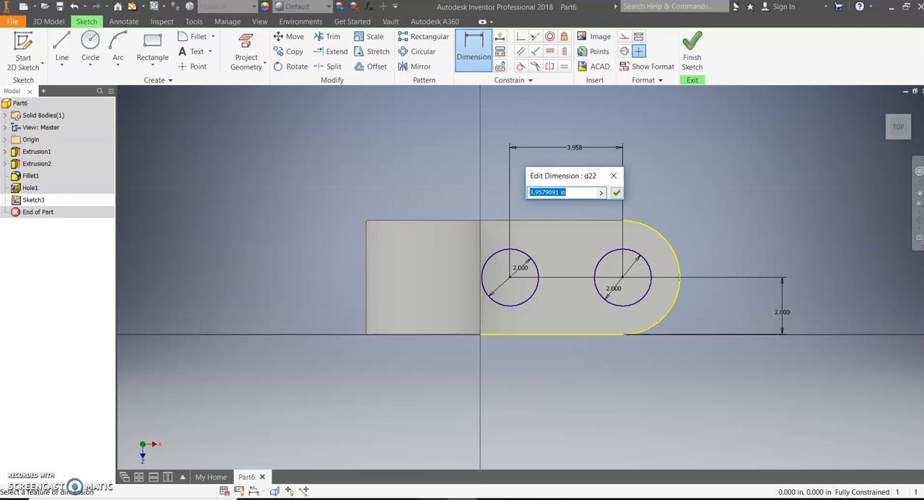
pyautogui.click(431, 499)
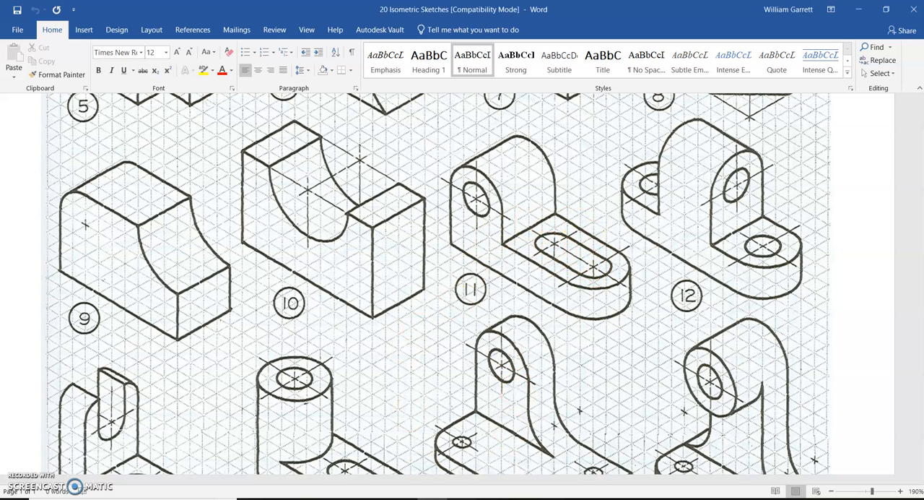
pyautogui.click(473, 498)
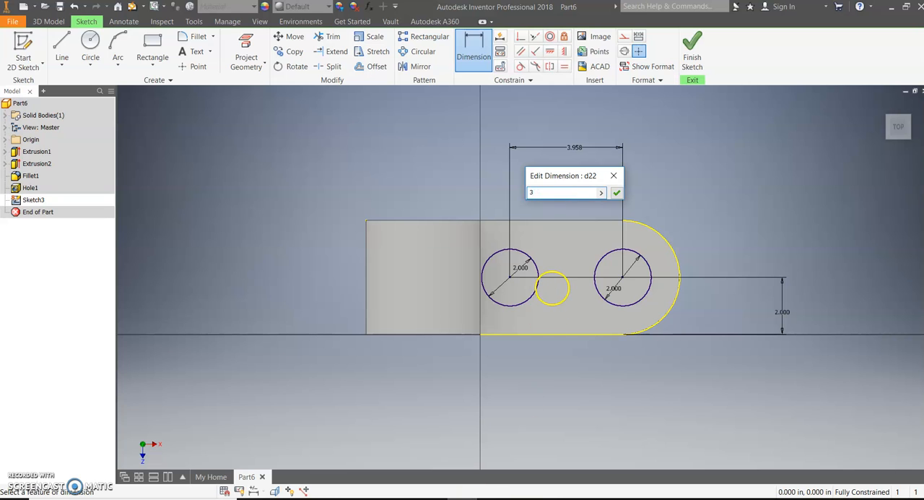
pyautogui.press('Return')
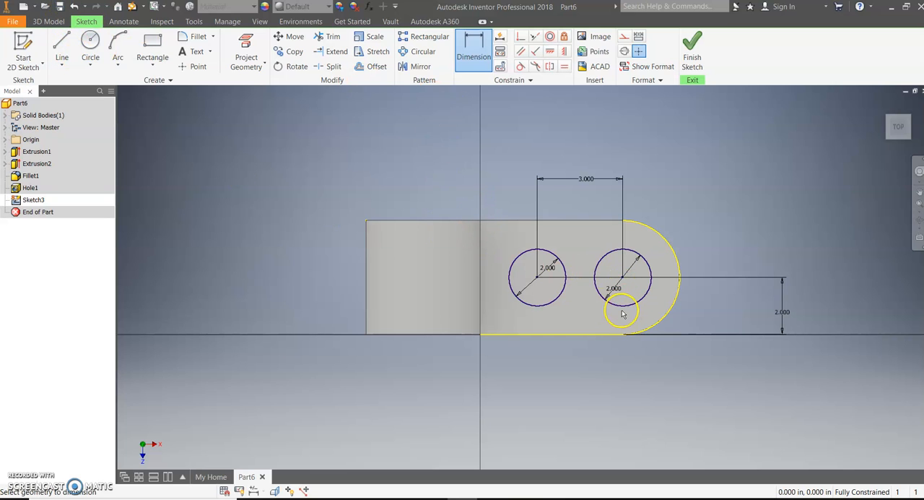
# - Draw two horizontal 3 in lines joining the circles' lowest points and their highest points to form the slot's sides
pyautogui.click(61, 44)
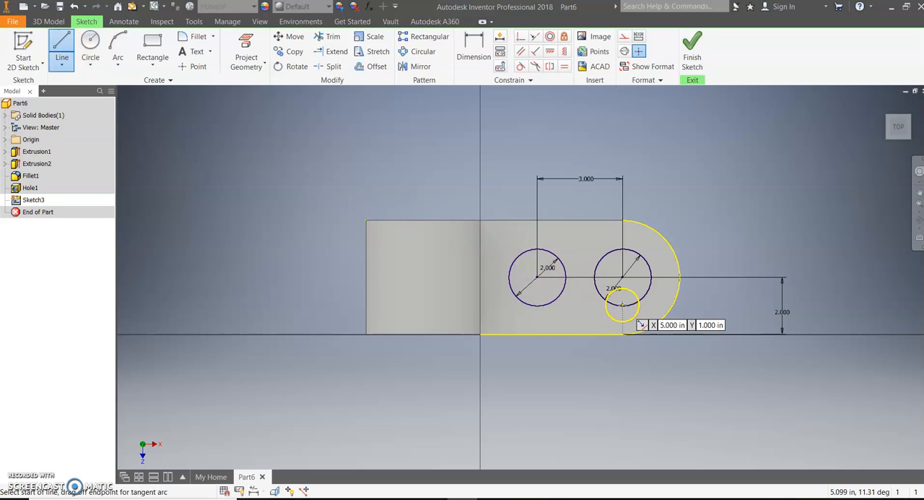
pyautogui.click(623, 305)
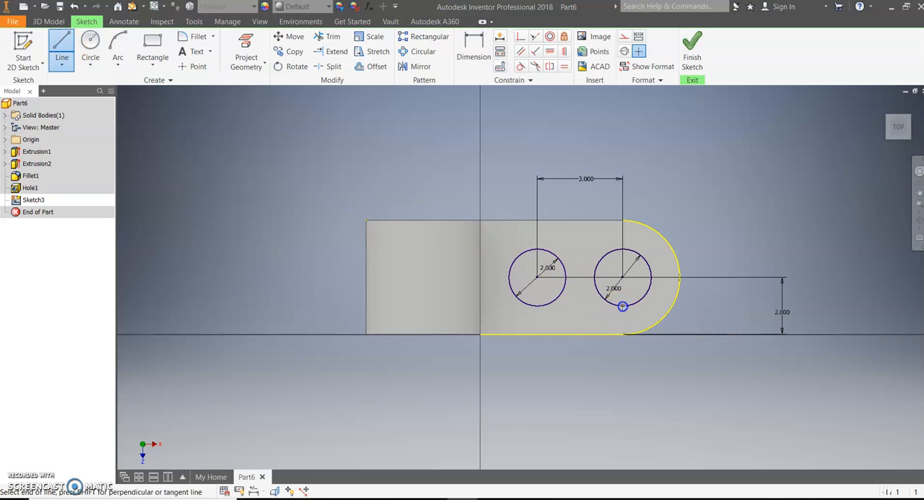
pyautogui.doubleClick(536, 306)
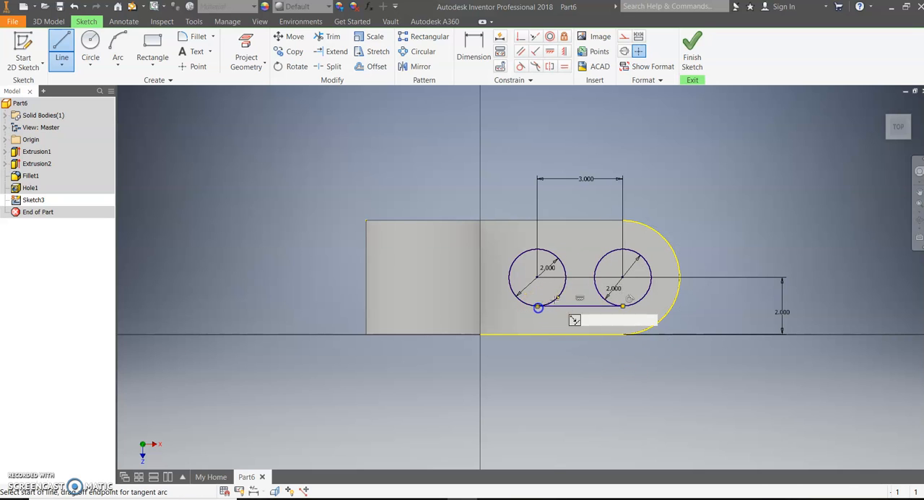
pyautogui.click(621, 248)
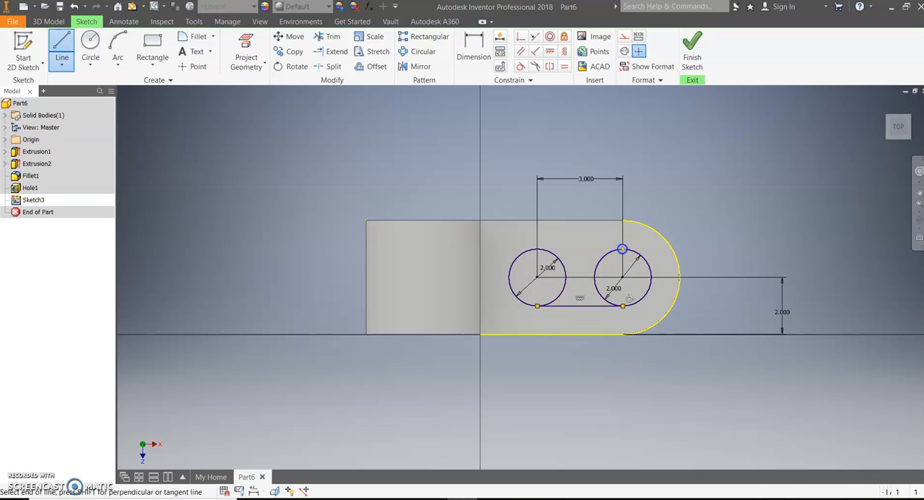
pyautogui.click(537, 248)
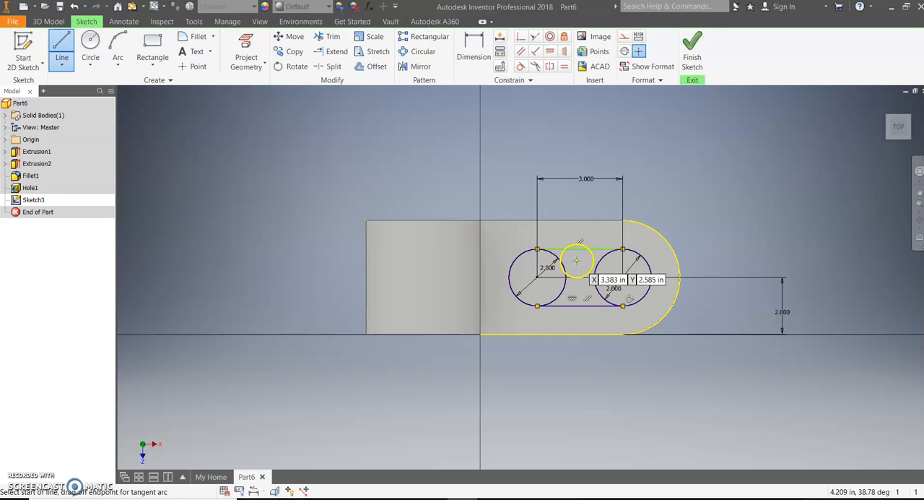
pyautogui.click(64, 42)
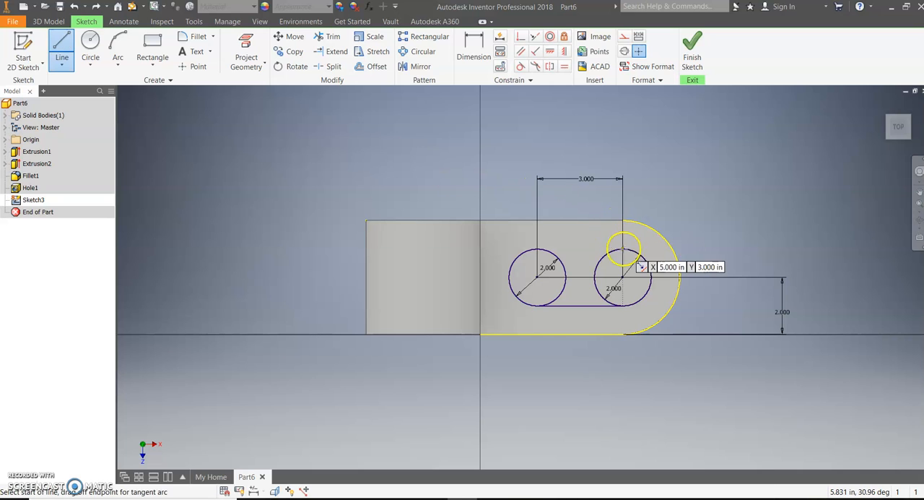
pyautogui.moveTo(623, 249); pyautogui.dragTo(538, 250)
pyautogui.click(538, 250)
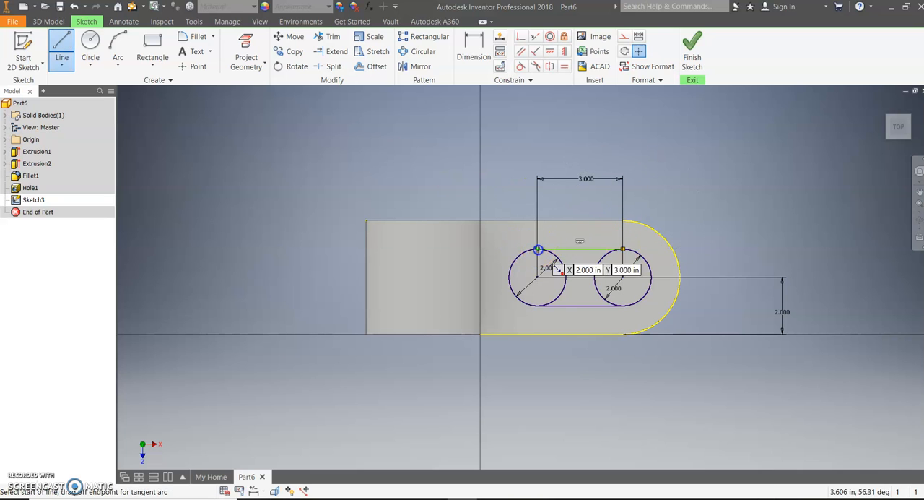
# - Trim the inner half of each circle so that only the slot outline remains
pyautogui.scroll(-5, 580, 280)
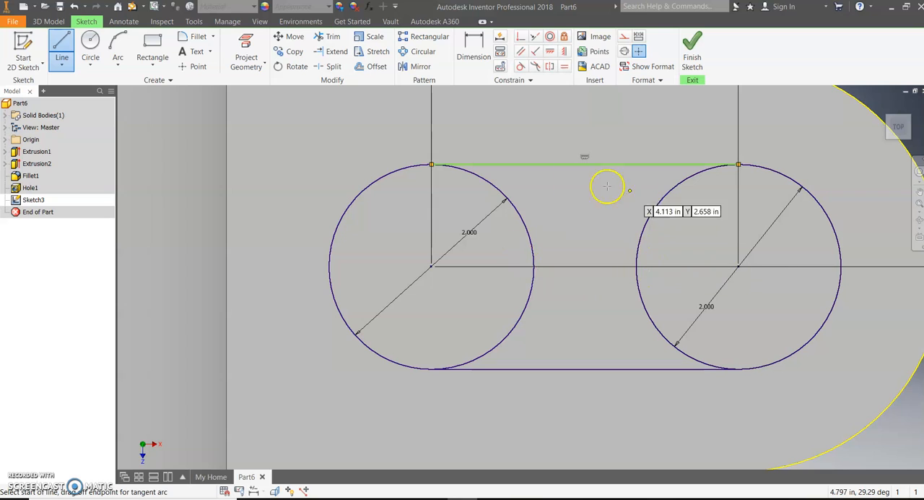
pyautogui.click(326, 38)
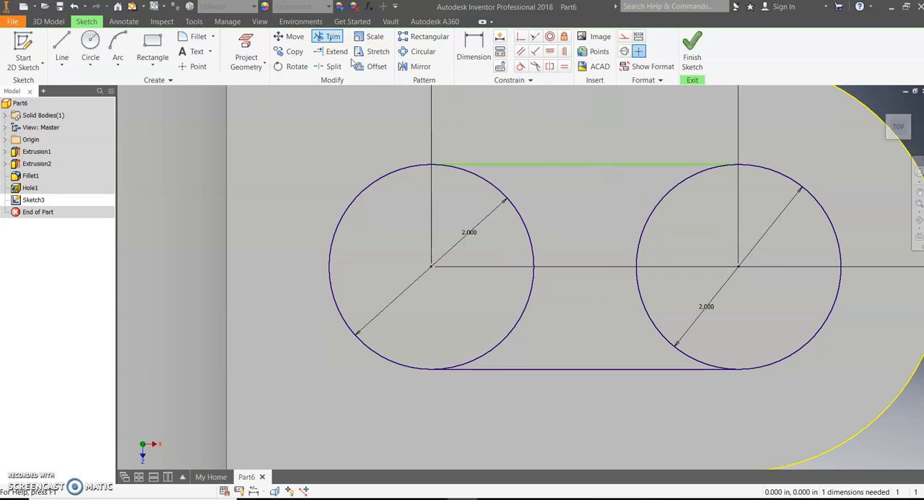
pyautogui.click(524, 226)
pyautogui.click(656, 210)
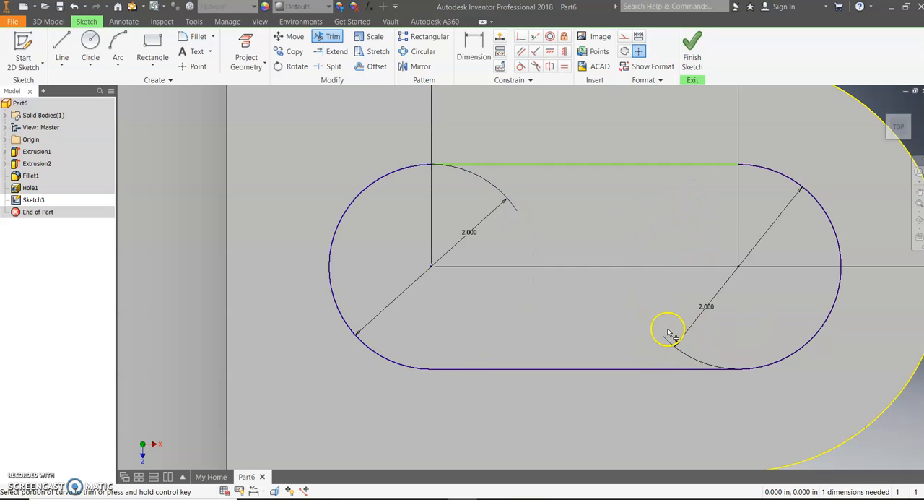
# - Add a tangent constraint between the slot's upper line and the arc nearest the upright
pyautogui.scroll(-5, 550, 246)
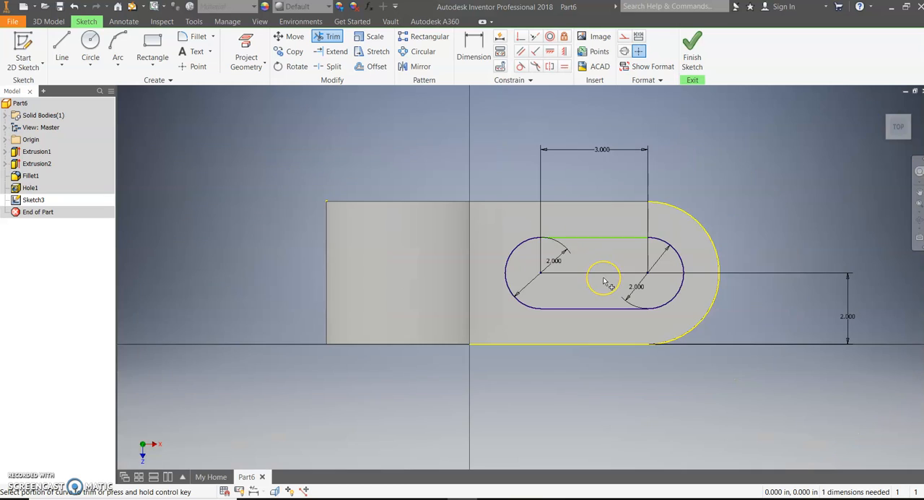
pyautogui.scroll(3, 601, 276)
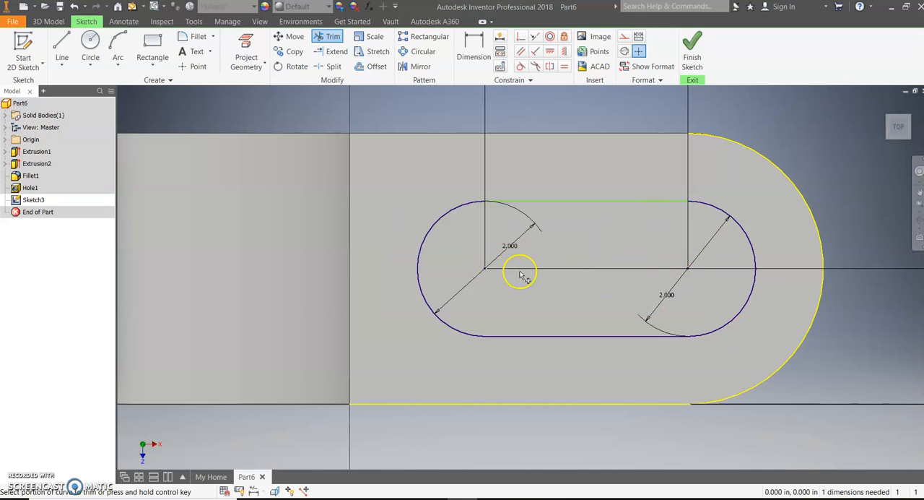
pyautogui.scroll(-3, 697, 281)
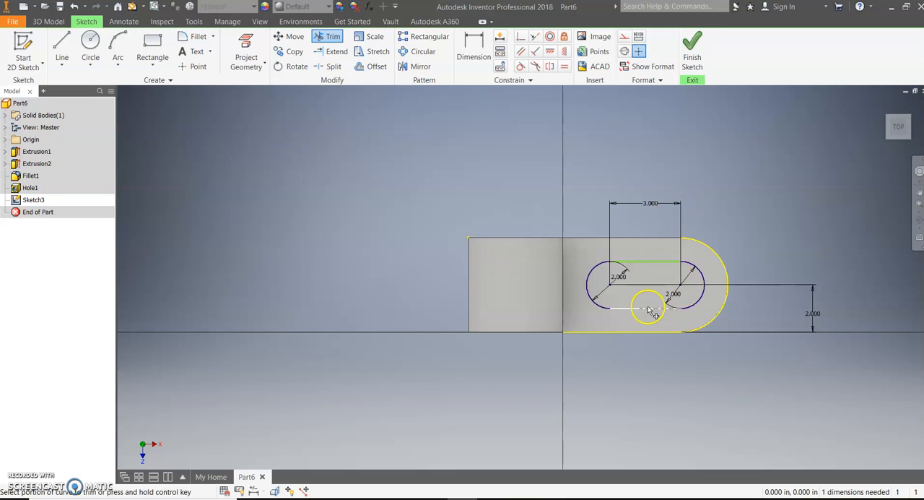
pyautogui.scroll(3, 649, 311)
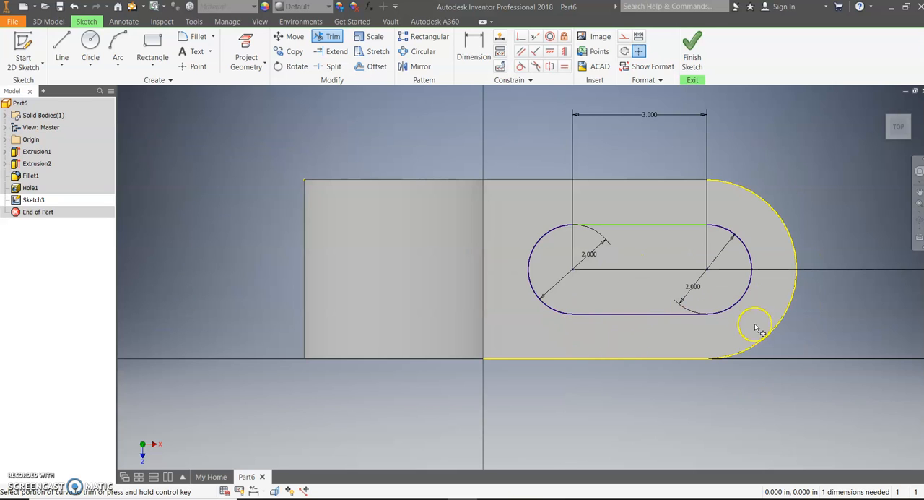
pyautogui.scroll(3, 712, 314)
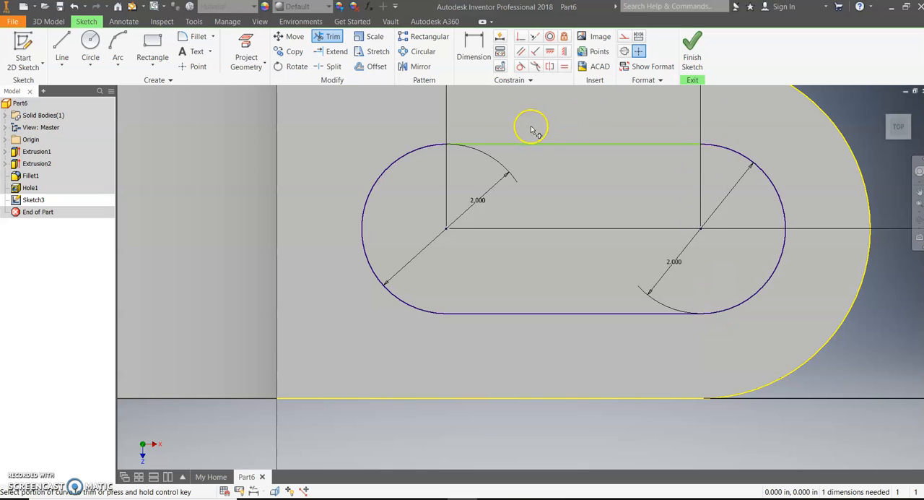
pyautogui.click(522, 67)
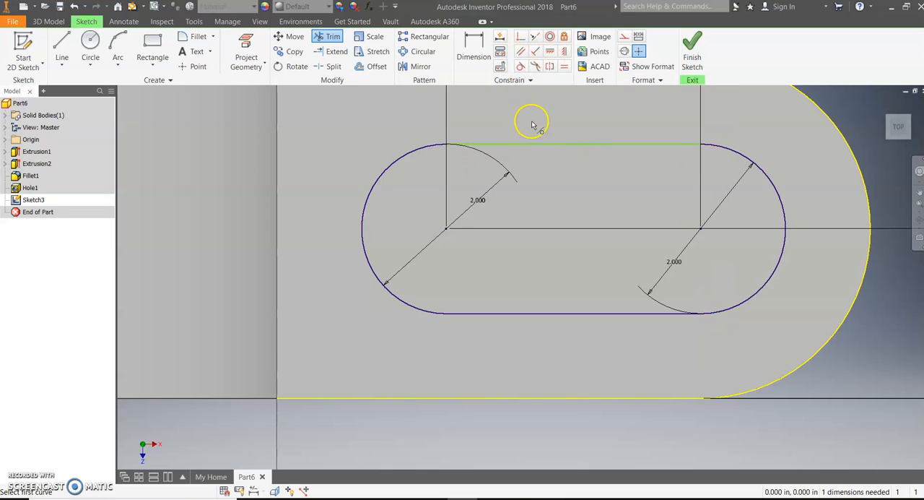
pyautogui.click(521, 145)
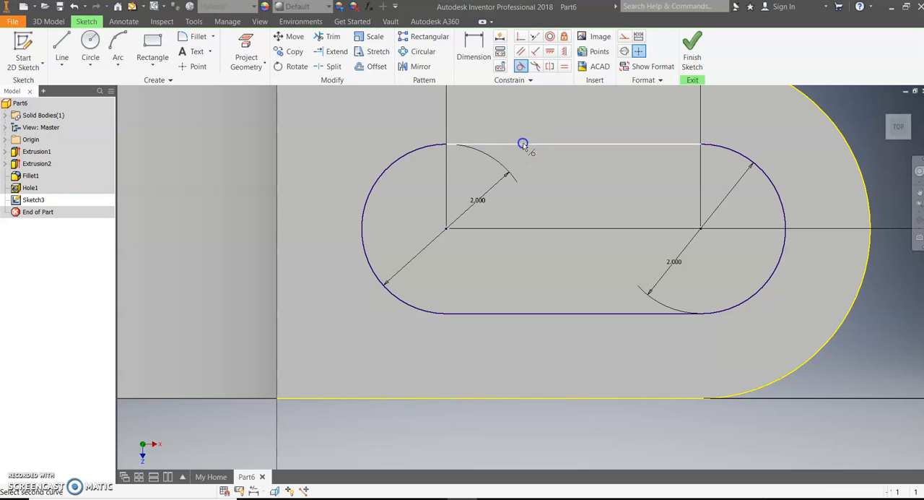
pyautogui.click(415, 153)
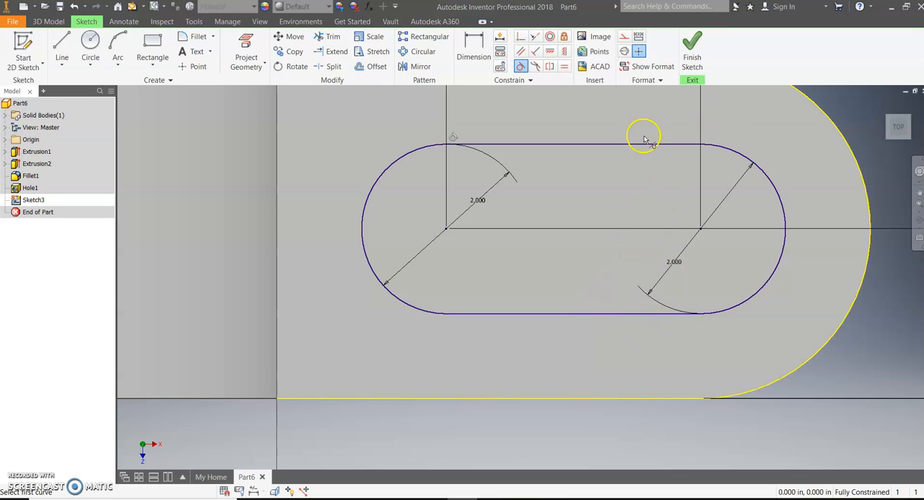
# - Finish the sketch and extrude the slot profile as a cut 2 in deep through the base
pyautogui.click(692, 52)
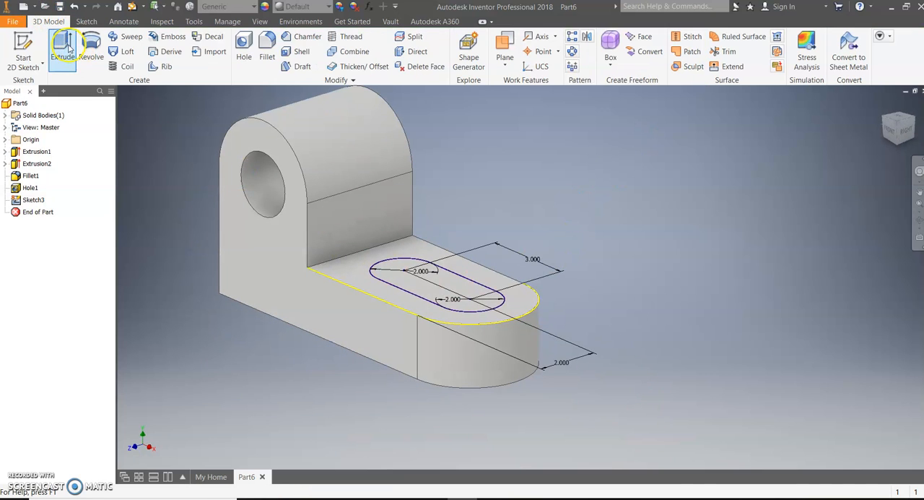
pyautogui.click(69, 47)
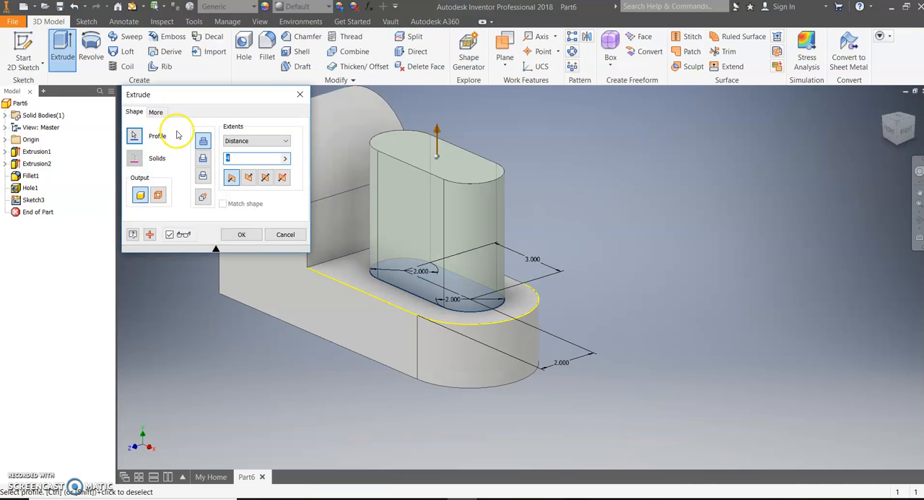
pyautogui.click(203, 158)
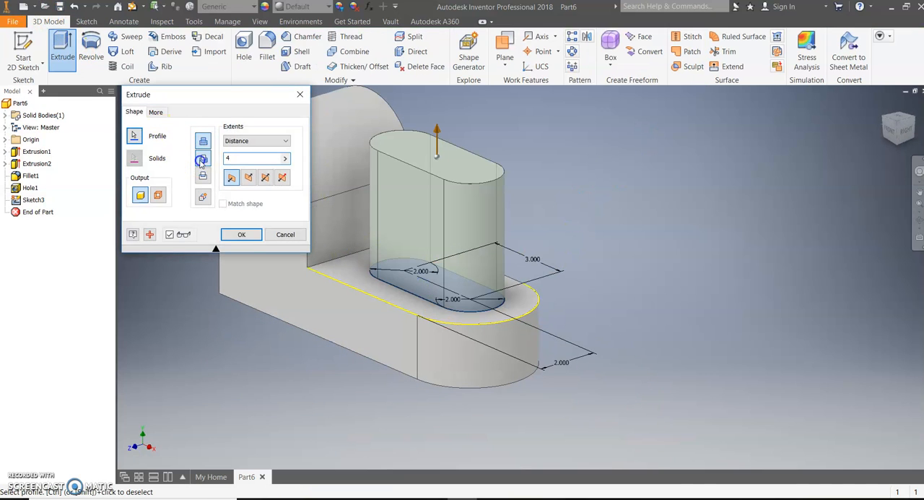
pyautogui.click(285, 158)
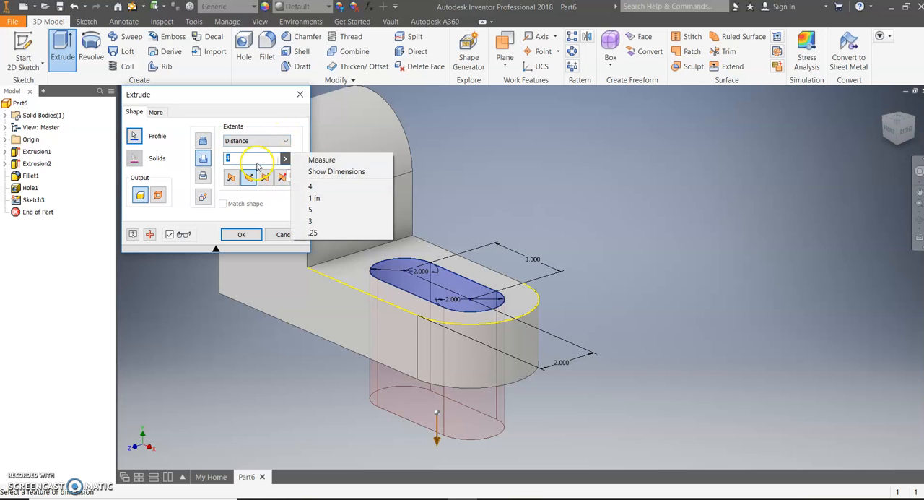
pyautogui.click(257, 160)
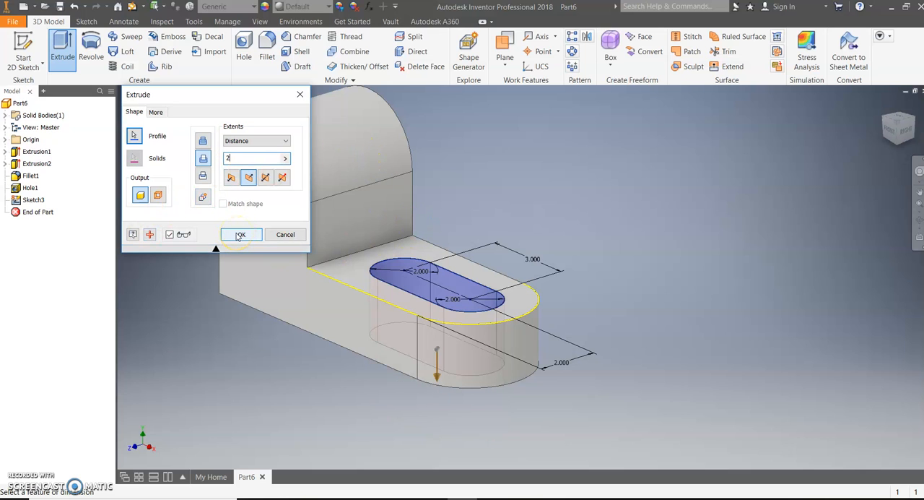
pyautogui.click(241, 234)
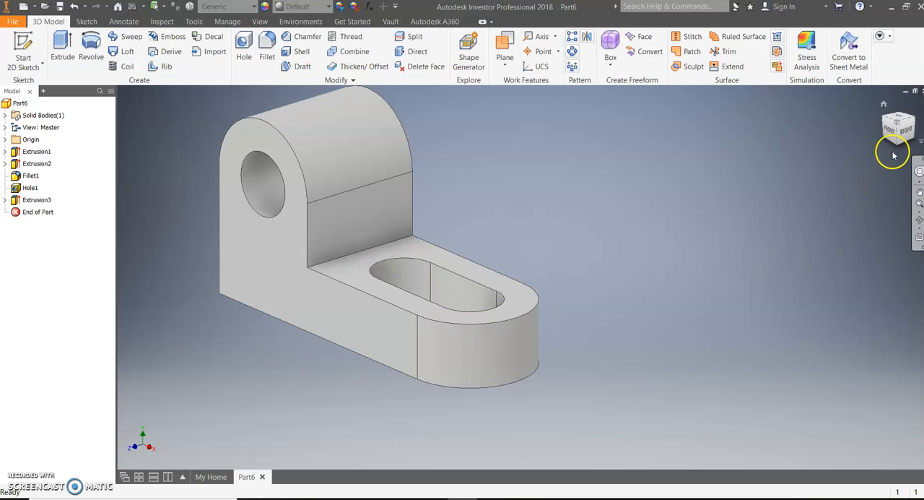
pyautogui.moveTo(895, 129)
pyautogui.mouseDown()
pyautogui.moveTo(869, 192)
pyautogui.moveTo(908, 112)
pyautogui.moveTo(187, 105)
pyautogui.moveTo(229, 106)
pyautogui.moveTo(193, 125)
pyautogui.mouseUp()
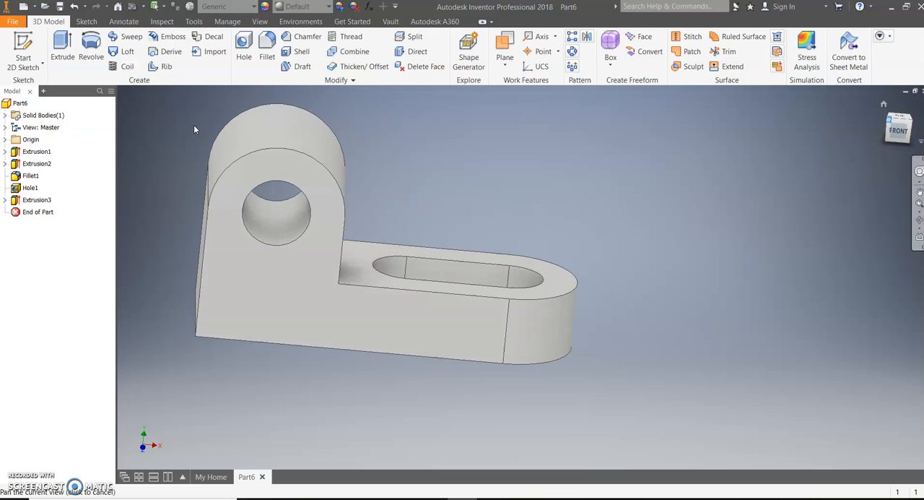
pyautogui.click(883, 104)
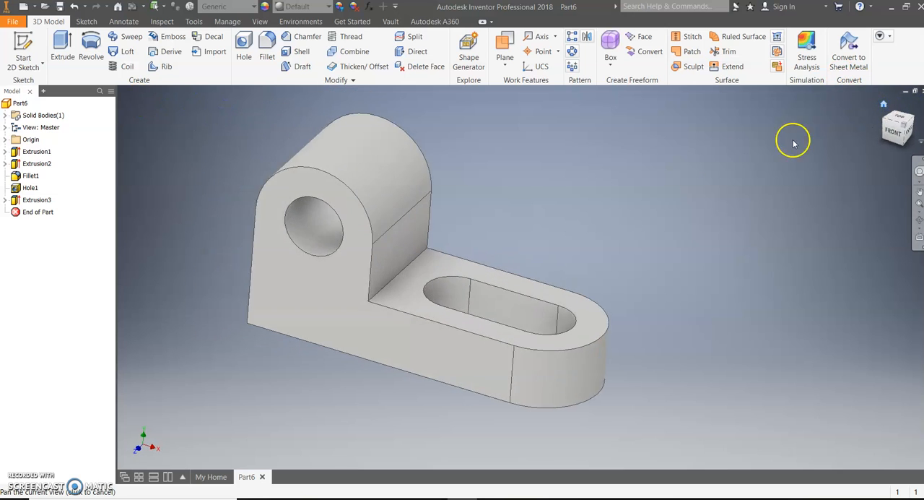